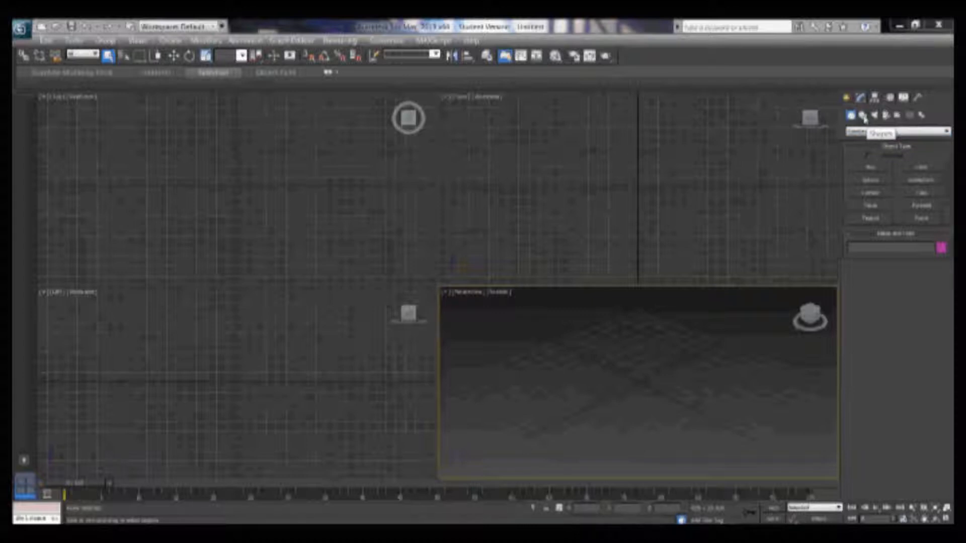
# Step: Draw a closed wedge-shaped line in the Top view with a curved outer edge and two straight sides meeting at a point
pyautogui.click(863, 116)
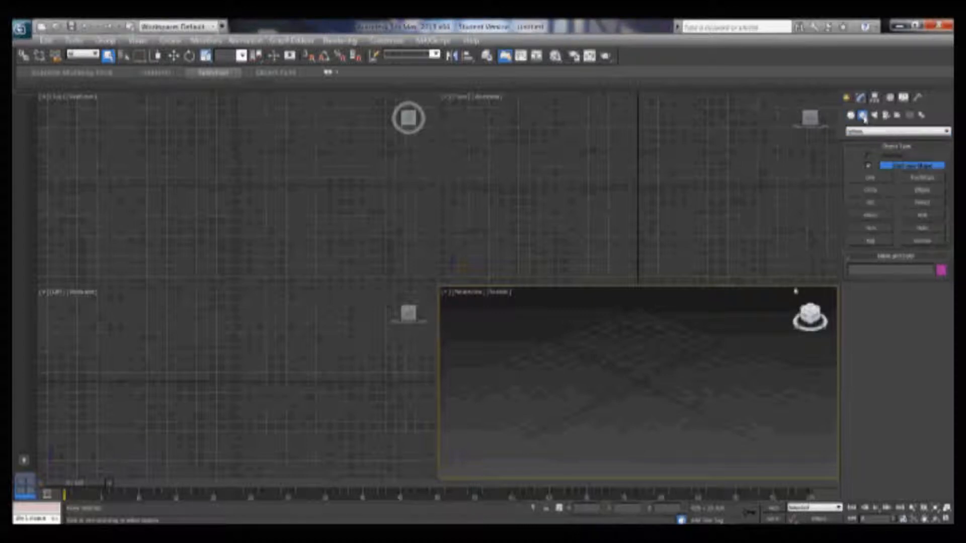
pyautogui.click(875, 180)
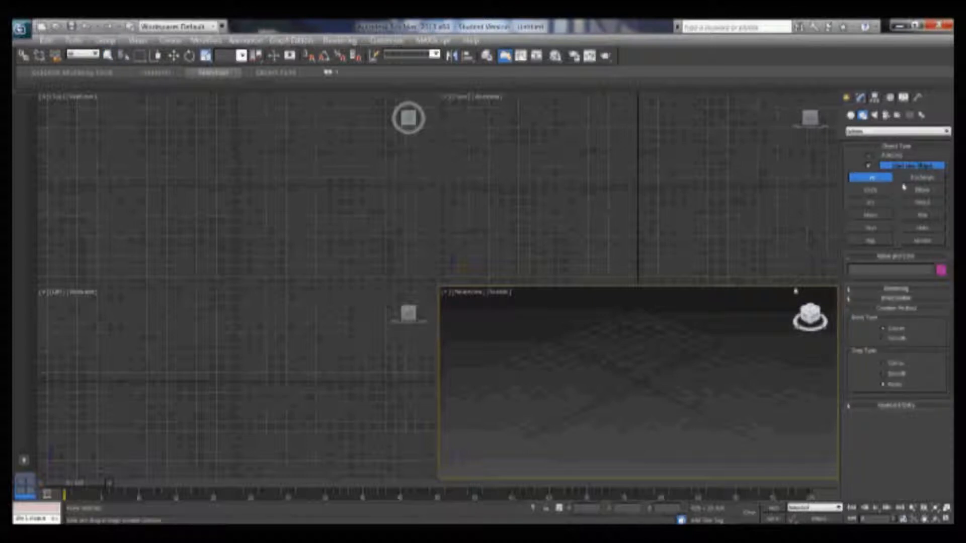
pyautogui.click(186, 129)
pyautogui.click(233, 115)
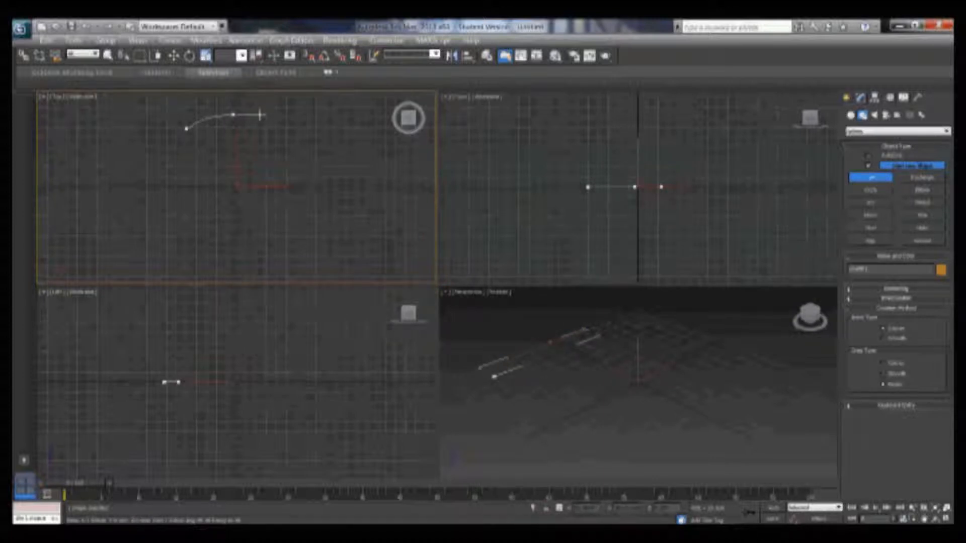
pyautogui.click(288, 130)
pyautogui.click(242, 268)
pyautogui.click(187, 129)
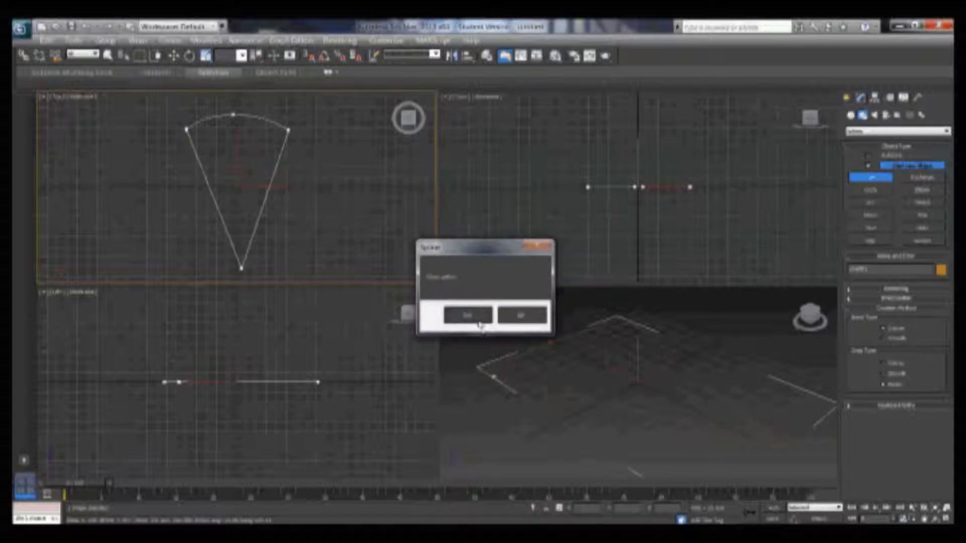
pyautogui.click(465, 314)
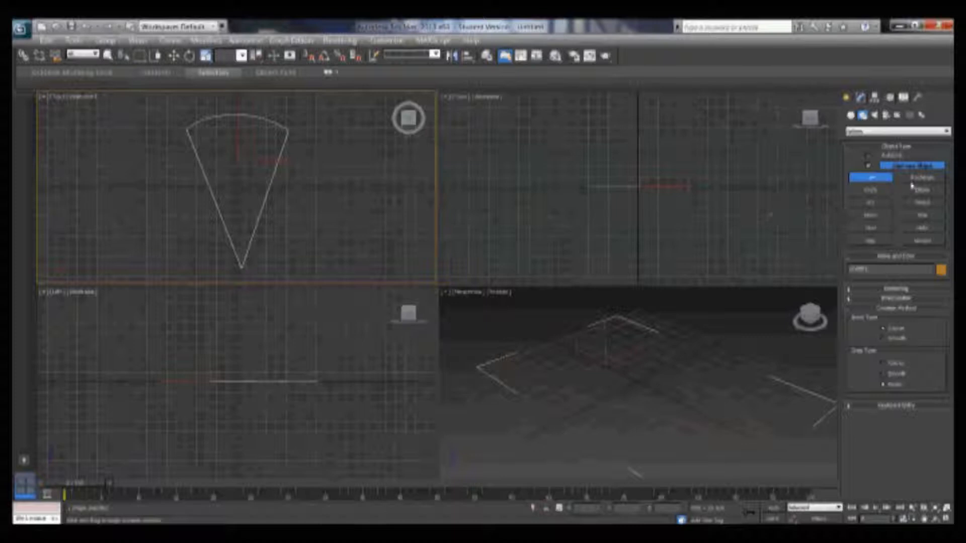
# Step: Apply an Extrude modifier to the wedge outline and raise the amount to form a thick cheese block
pyautogui.click(861, 98)
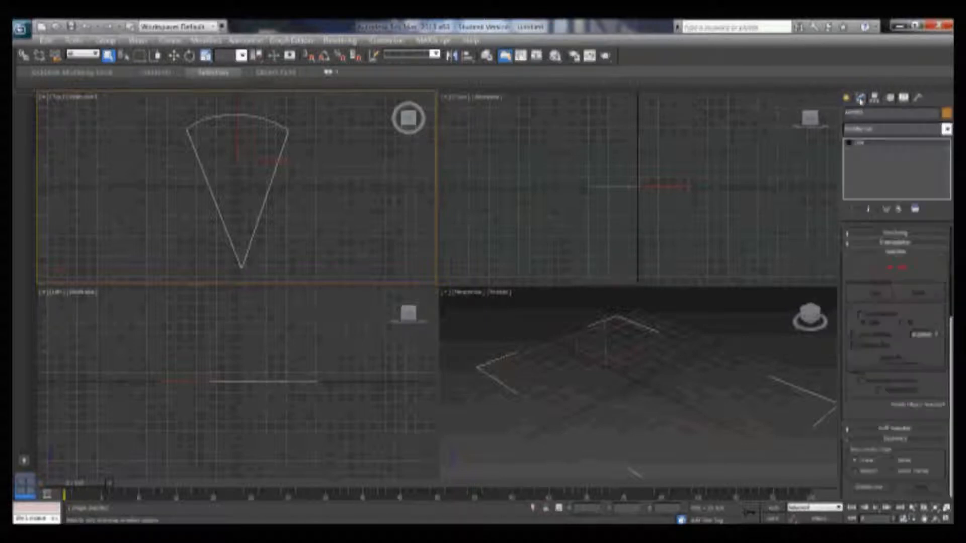
pyautogui.click(946, 130)
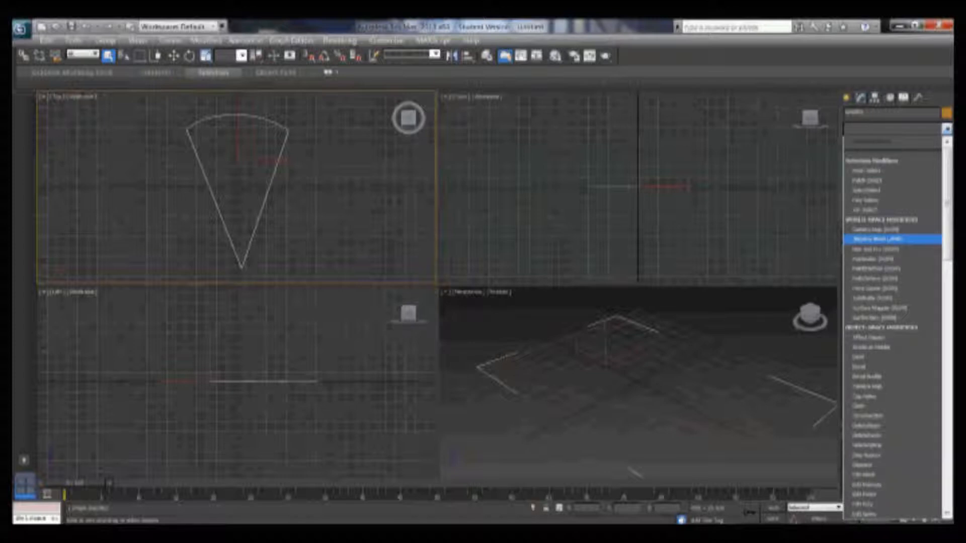
pyautogui.scroll(-12, 880, 307)
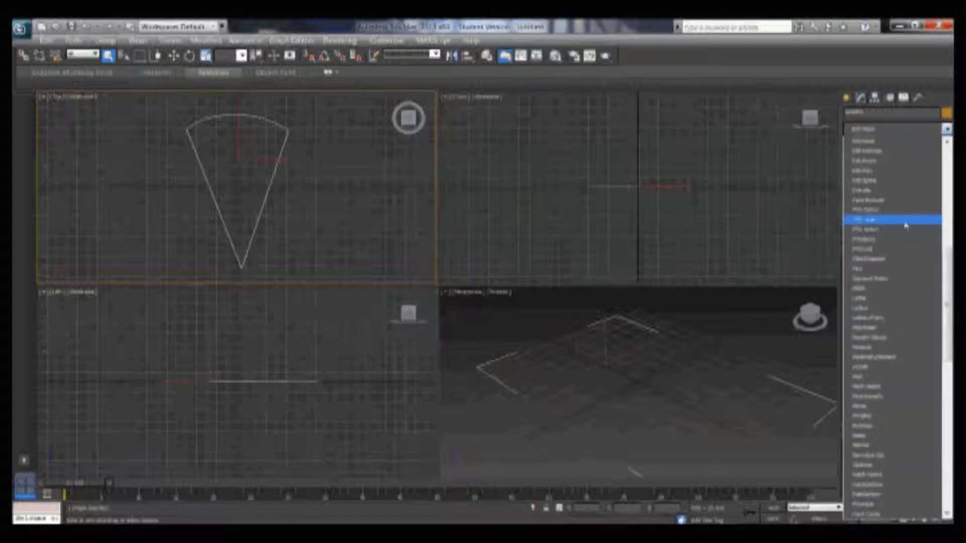
pyautogui.click(864, 191)
pyautogui.moveTo(932, 249); pyautogui.dragTo(923, 174)
pyautogui.scroll(-3, 718, 347)
pyautogui.moveTo(718, 347); pyautogui.dragTo(708, 391, button='middle')
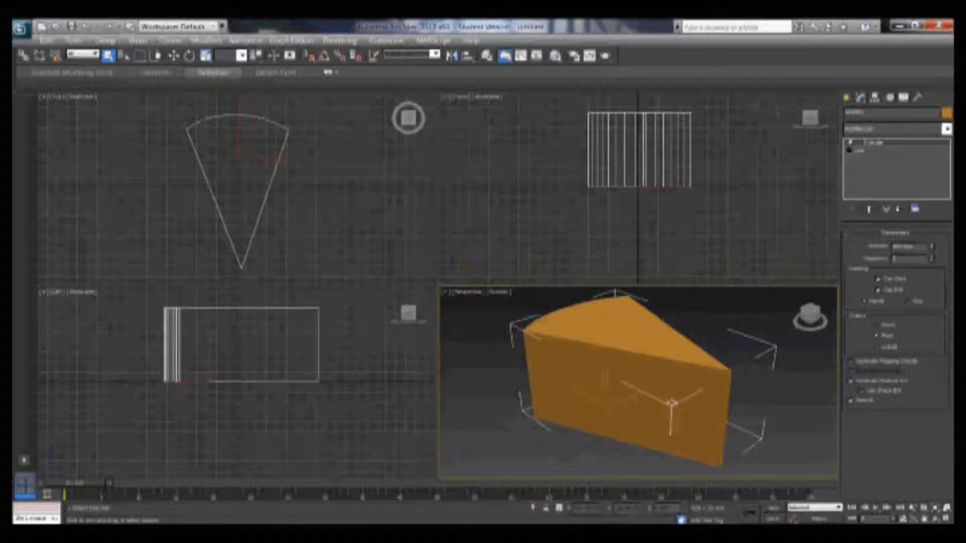
# Step: Create six spheres of varying sizes in the Top view, three along each straight side of the wedge
pyautogui.click(849, 98)
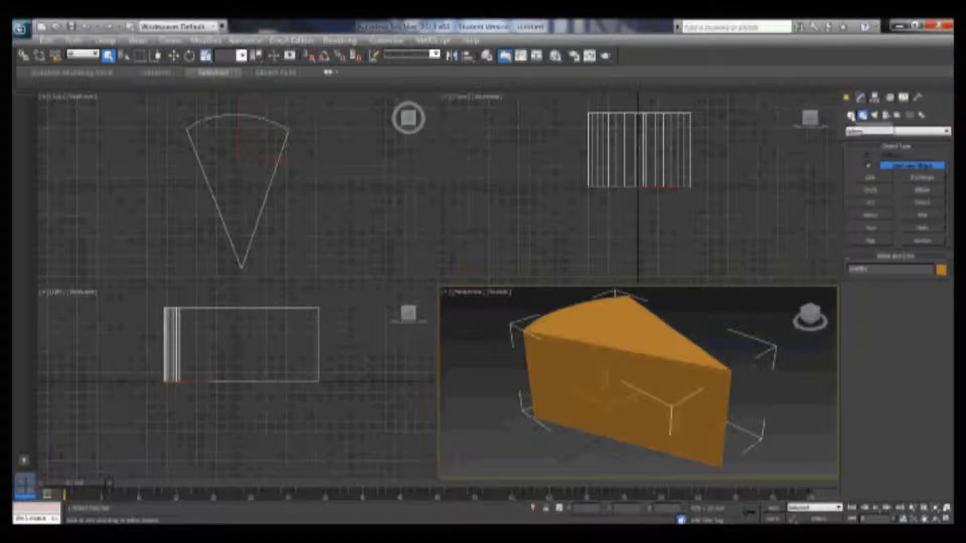
pyautogui.click(851, 115)
pyautogui.click(870, 180)
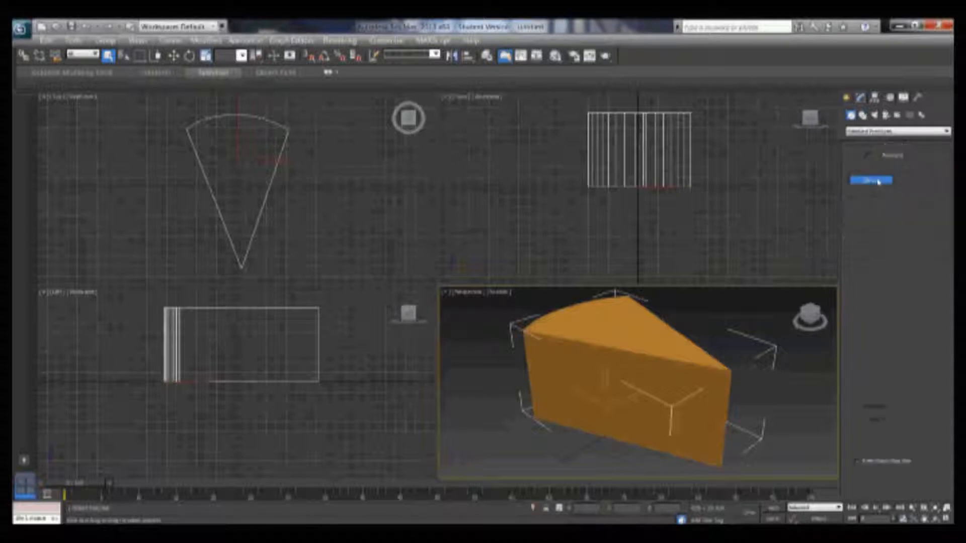
pyautogui.moveTo(192, 150); pyautogui.dragTo(229, 241)
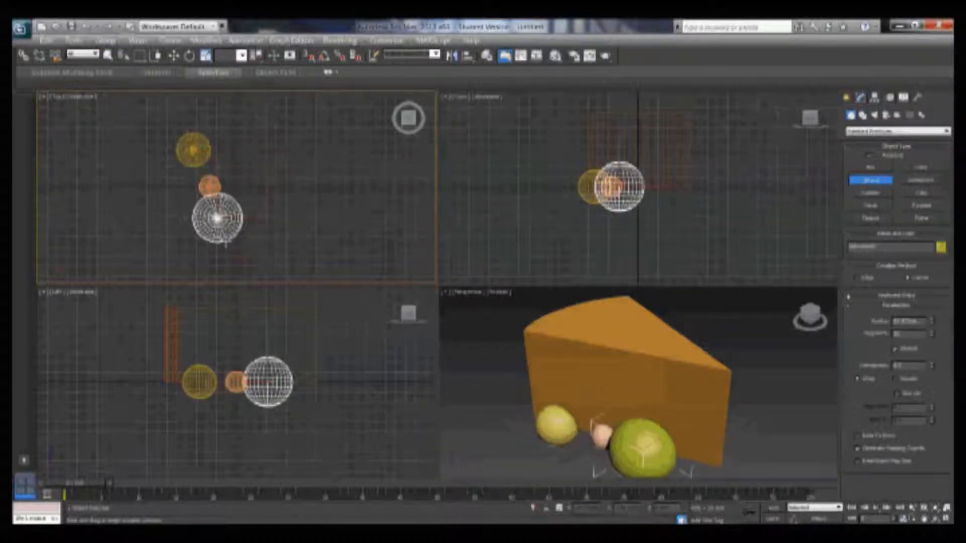
pyautogui.moveTo(280, 140); pyautogui.dragTo(269, 222)
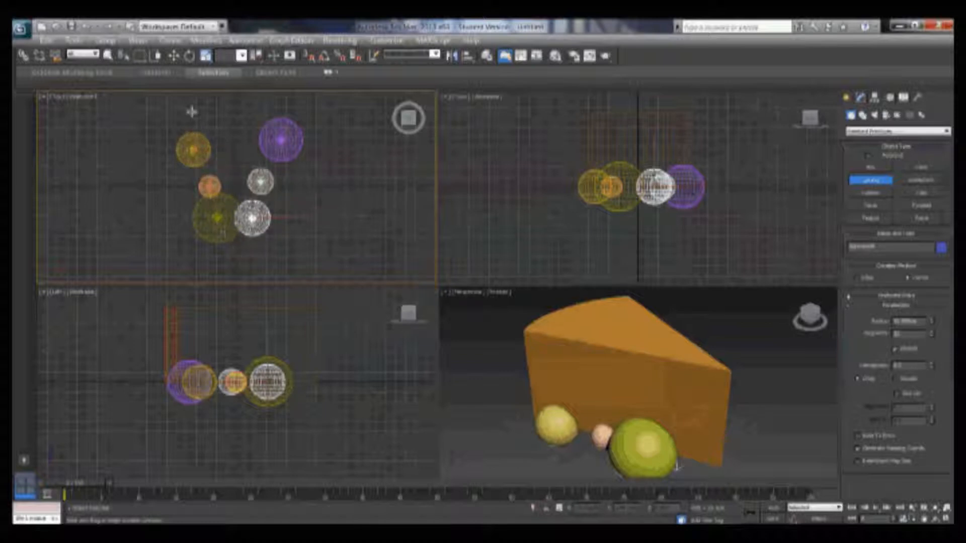
# Step: Move the spheres upward in the Left view to different heights within the wedge's side faces
pyautogui.click(174, 55)
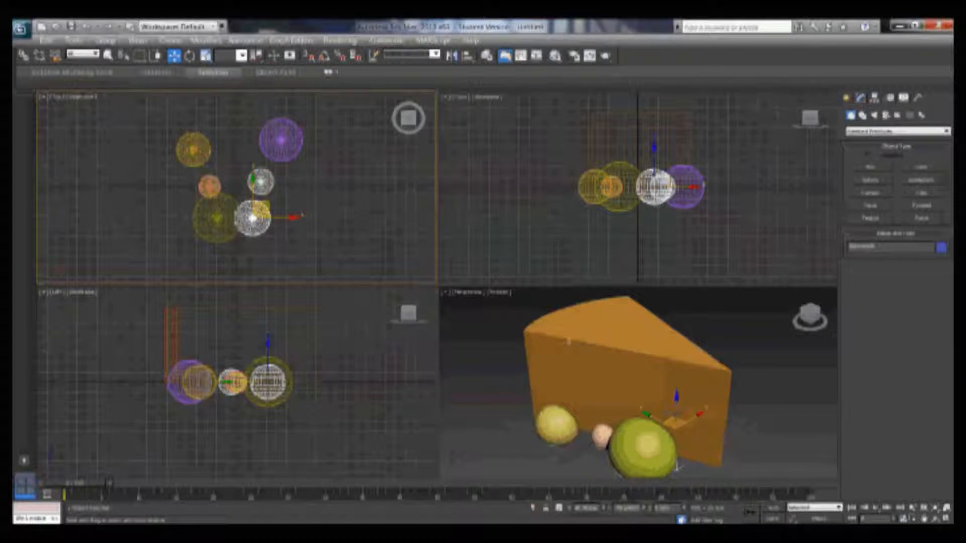
pyautogui.click(269, 404)
pyautogui.moveTo(268, 362); pyautogui.dragTo(268, 311)
pyautogui.moveTo(275, 373); pyautogui.dragTo(275, 344)
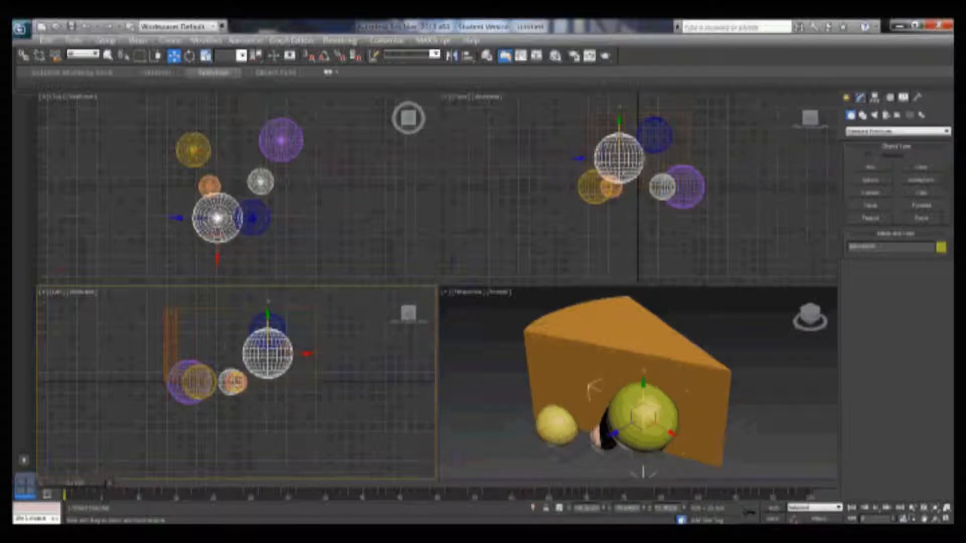
pyautogui.moveTo(235, 385); pyautogui.dragTo(237, 331)
pyautogui.moveTo(200, 381); pyautogui.dragTo(200, 329)
pyautogui.click(231, 385)
pyautogui.moveTo(231, 384); pyautogui.dragTo(189, 371)
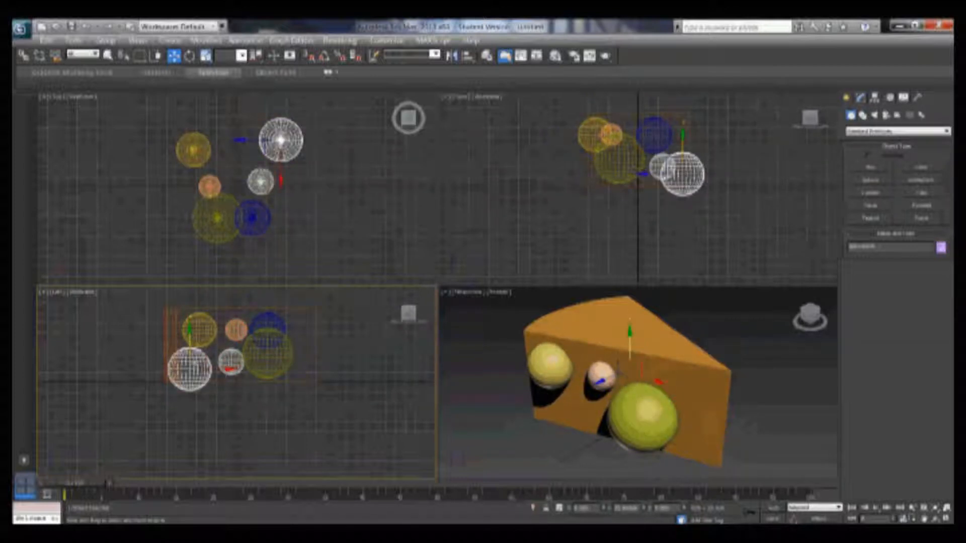
# Step: Reposition the purple and white spheres on the wedge's far side so they overlap its face
pyautogui.rightClick(582, 383)
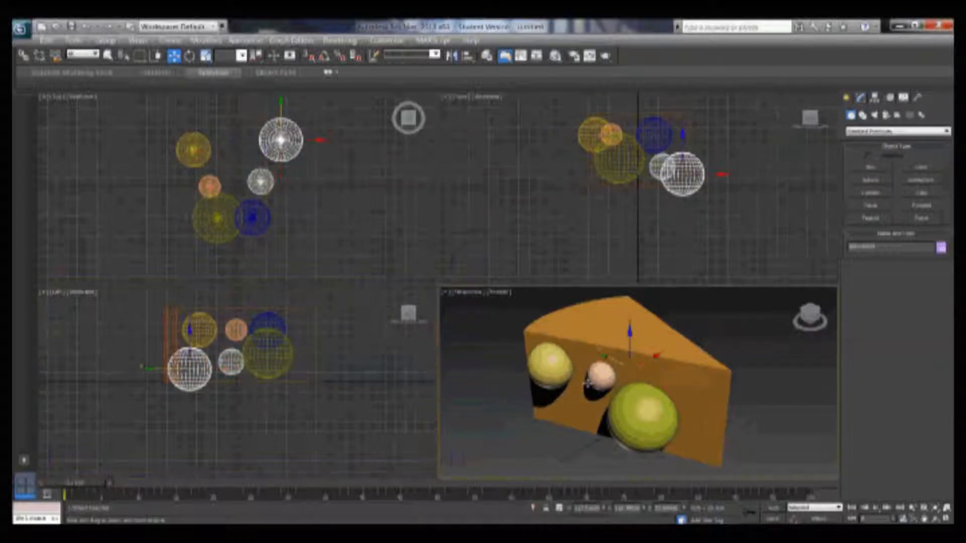
pyautogui.moveTo(647, 371)
pyautogui.keyDown('alt'); pyautogui.mouseDown(button='middle')
pyautogui.moveTo(493, 362)
pyautogui.moveTo(637, 377)
pyautogui.mouseUp(button='middle'); pyautogui.keyUp('alt')
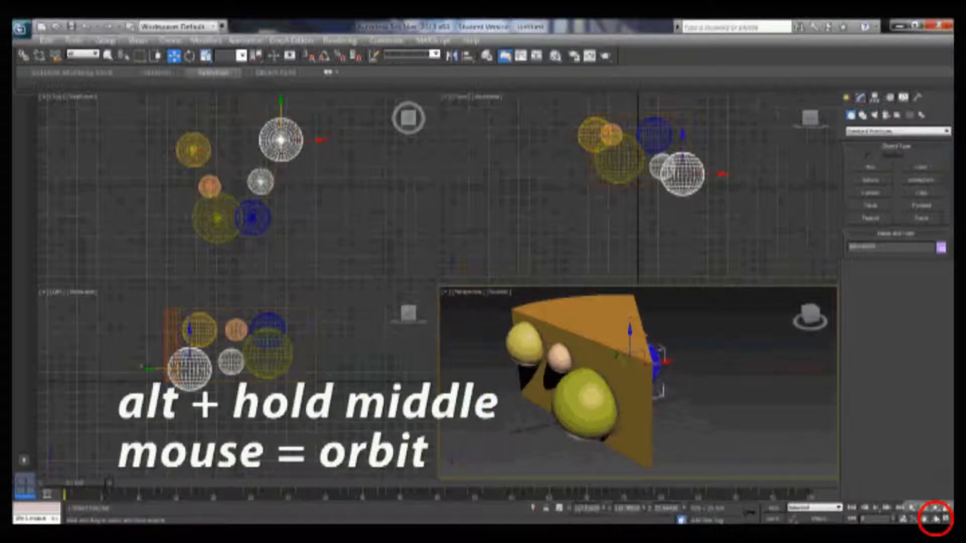
pyautogui.keyDown('alt'); pyautogui.moveTo(698, 388); pyautogui.dragTo(600, 378, button='middle'); pyautogui.keyUp('alt')
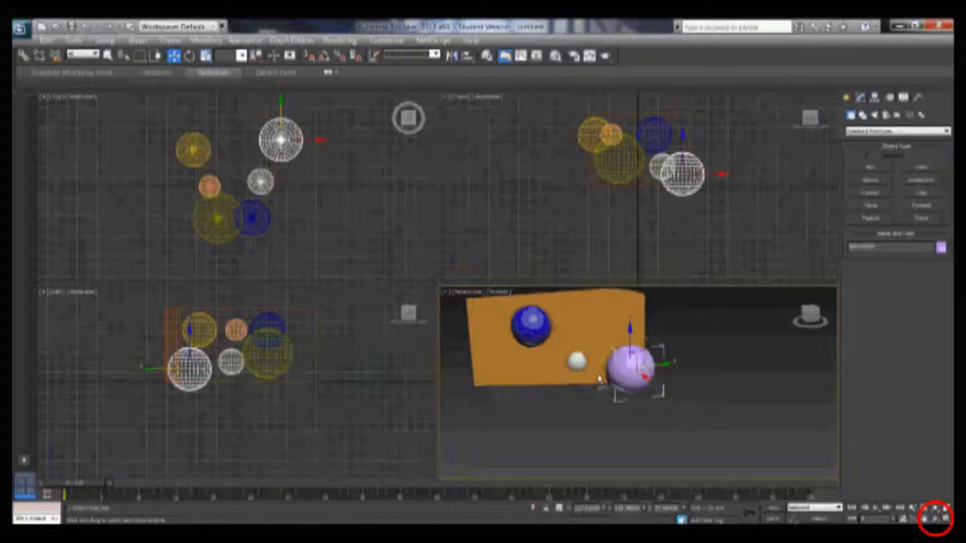
pyautogui.moveTo(635, 359); pyautogui.dragTo(614, 313)
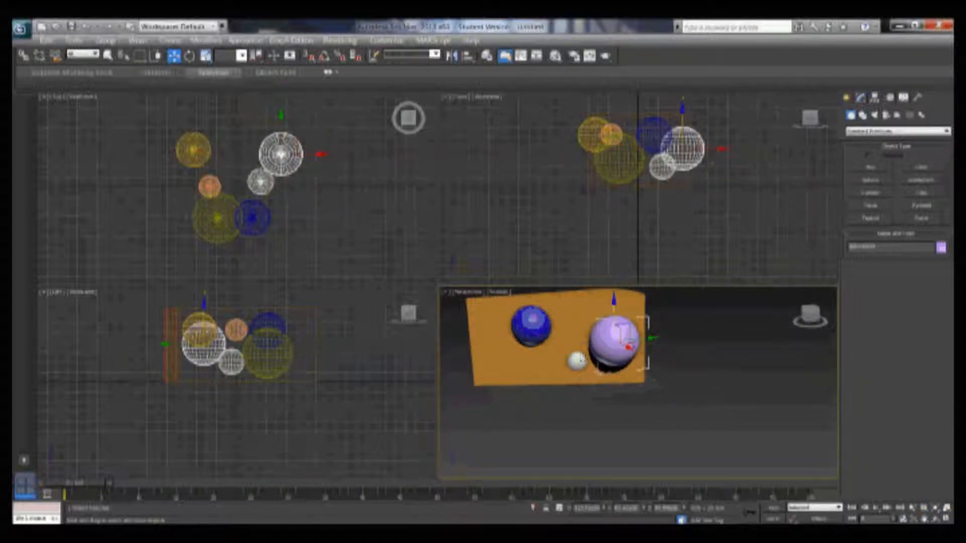
pyautogui.click(579, 358)
pyautogui.moveTo(578, 359); pyautogui.dragTo(563, 358)
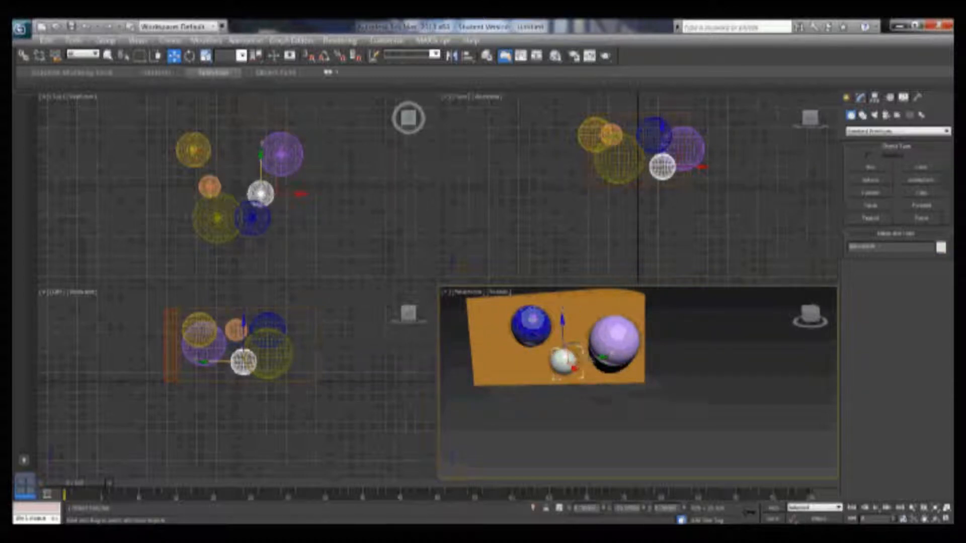
# Step: Subtract all six spheres from the wedge using the ProBoolean compound object, picking them from the object list
pyautogui.keyDown('alt'); pyautogui.moveTo(563, 358); pyautogui.dragTo(722, 383, button='middle'); pyautogui.keyUp('alt')
pyautogui.click(107, 55)
pyautogui.click(547, 334)
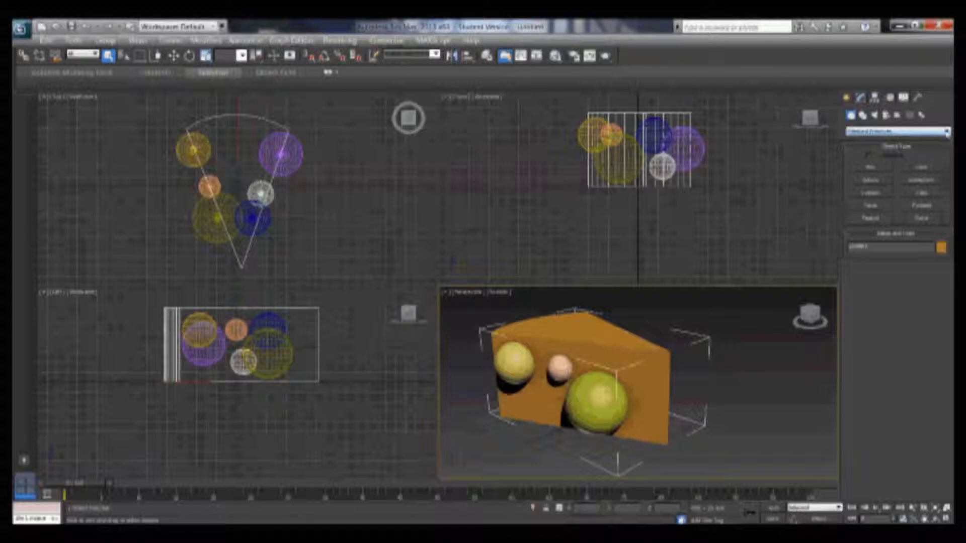
pyautogui.click(947, 133)
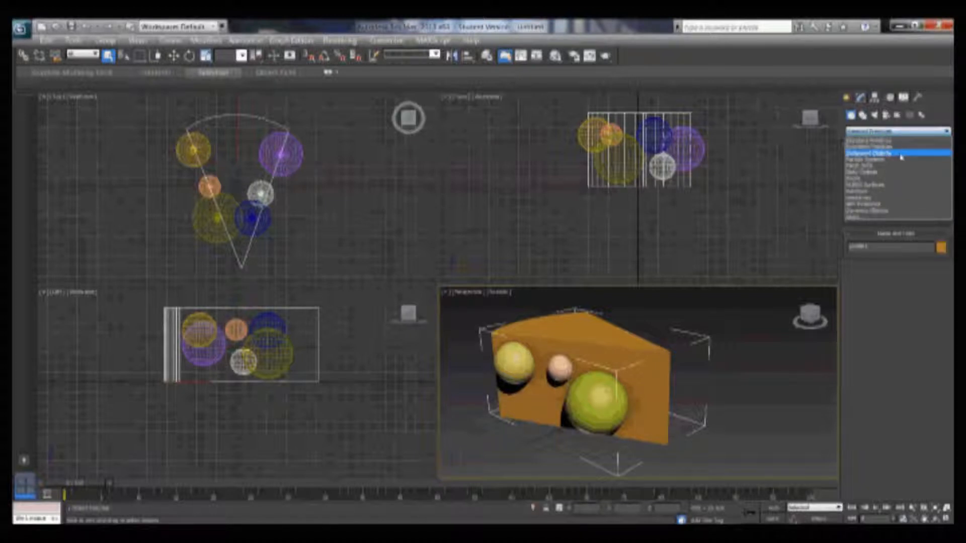
pyautogui.click(901, 154)
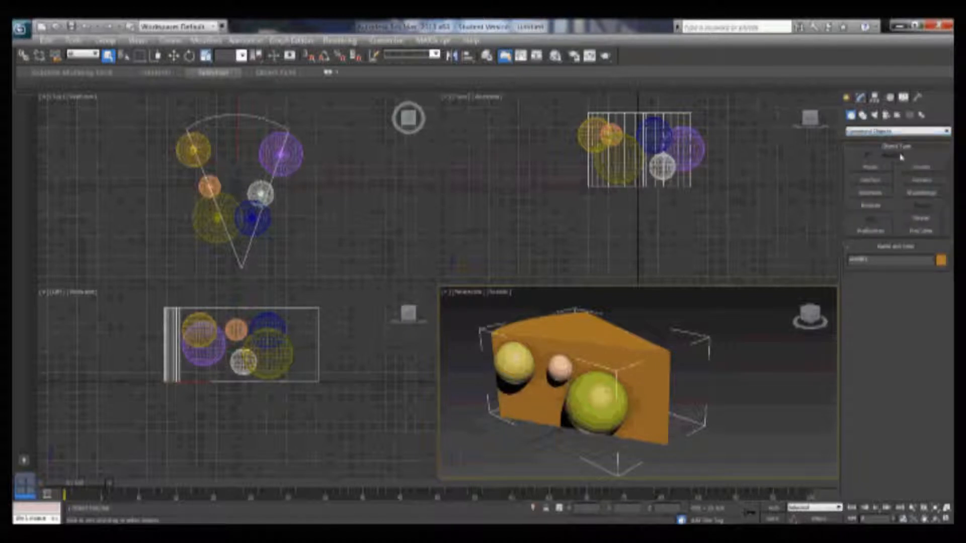
pyautogui.click(870, 231)
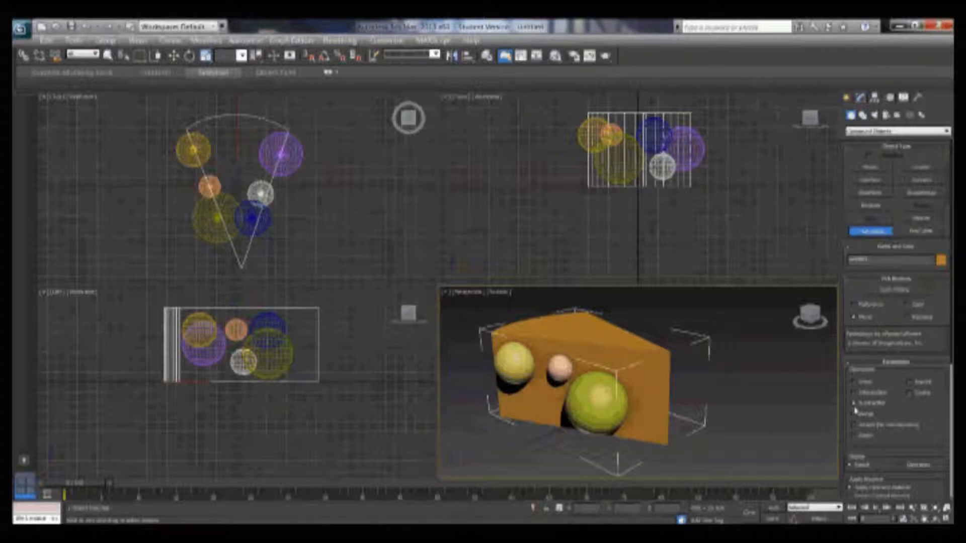
pyautogui.click(922, 292)
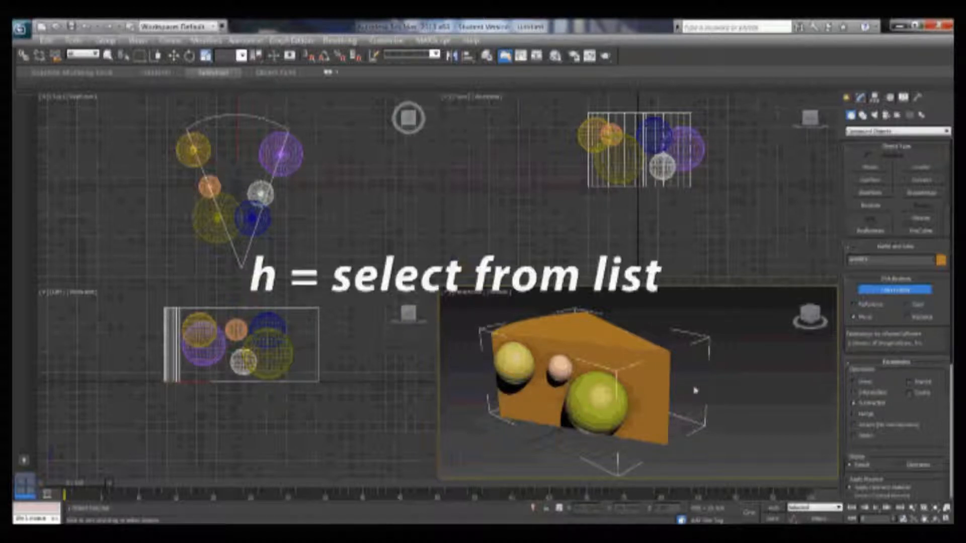
pyautogui.press('h')
pyautogui.moveTo(541, 186); pyautogui.dragTo(517, 235)
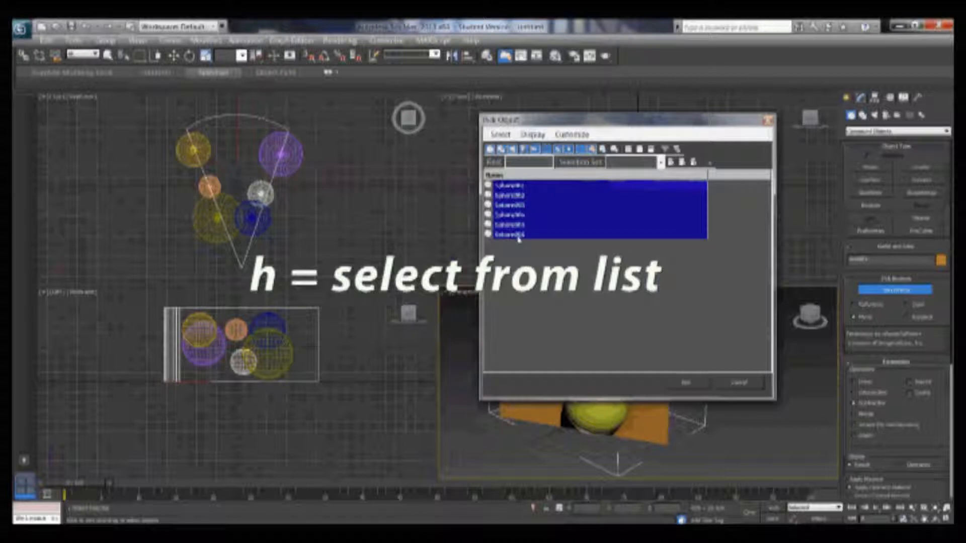
pyautogui.click(696, 387)
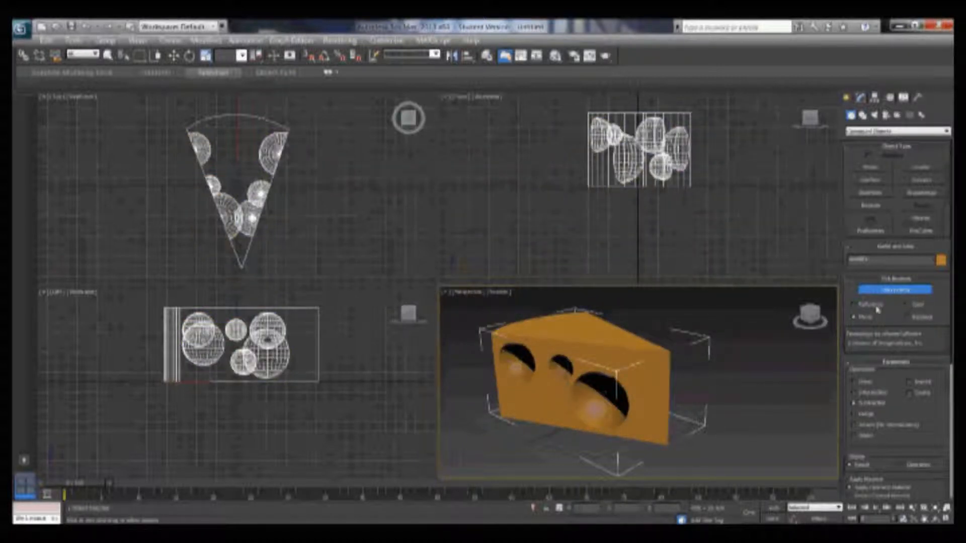
pyautogui.click(889, 293)
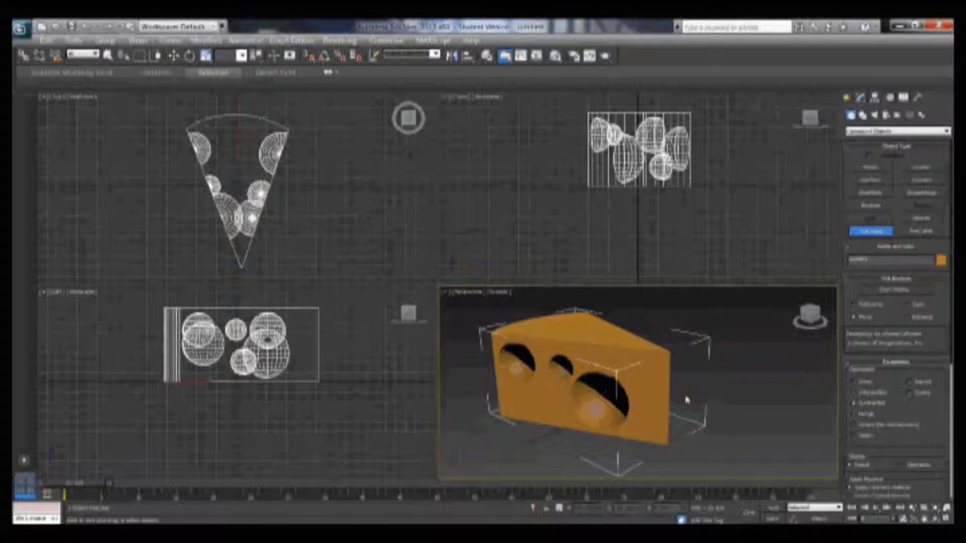
# Step: Change the cheese wedge's object color to a pale yellow
pyautogui.keyDown('alt'); pyautogui.moveTo(672, 397); pyautogui.dragTo(712, 393, button='middle'); pyautogui.keyUp('alt')
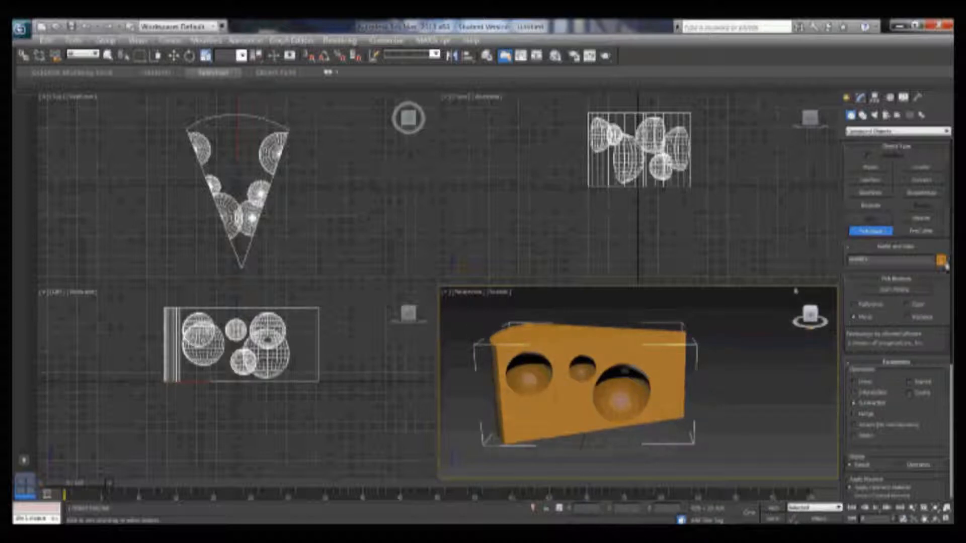
pyautogui.click(942, 261)
pyautogui.click(293, 254)
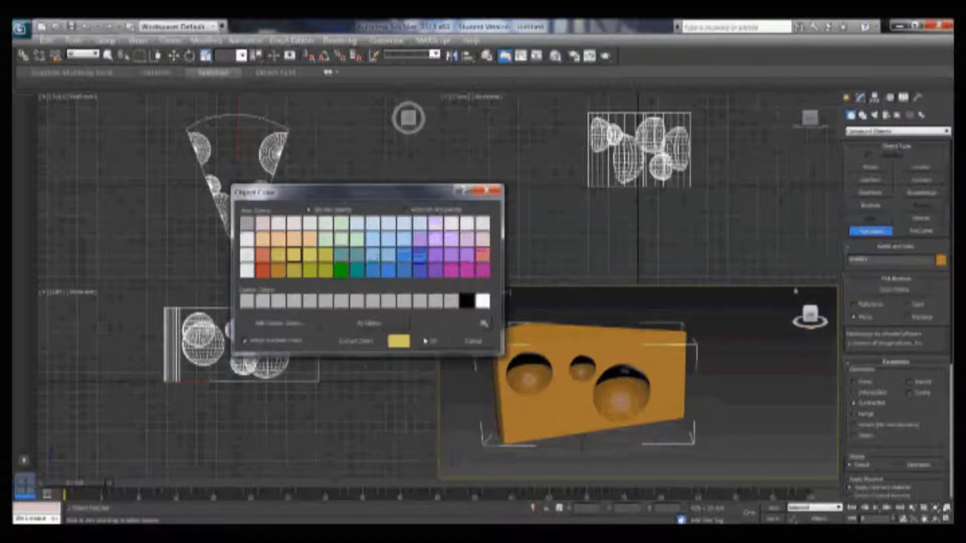
pyautogui.click(427, 341)
pyautogui.keyDown('alt'); pyautogui.moveTo(578, 356); pyautogui.dragTo(627, 359, button='middle'); pyautogui.keyUp('alt')
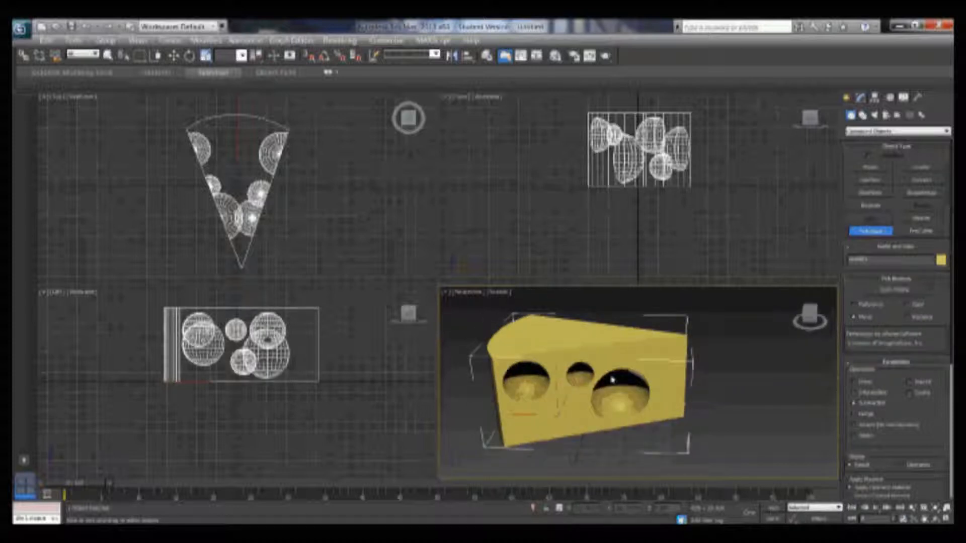
# Step: Save the scene as a 3ds Max file with a cheese-related file name
pyautogui.click(20, 29)
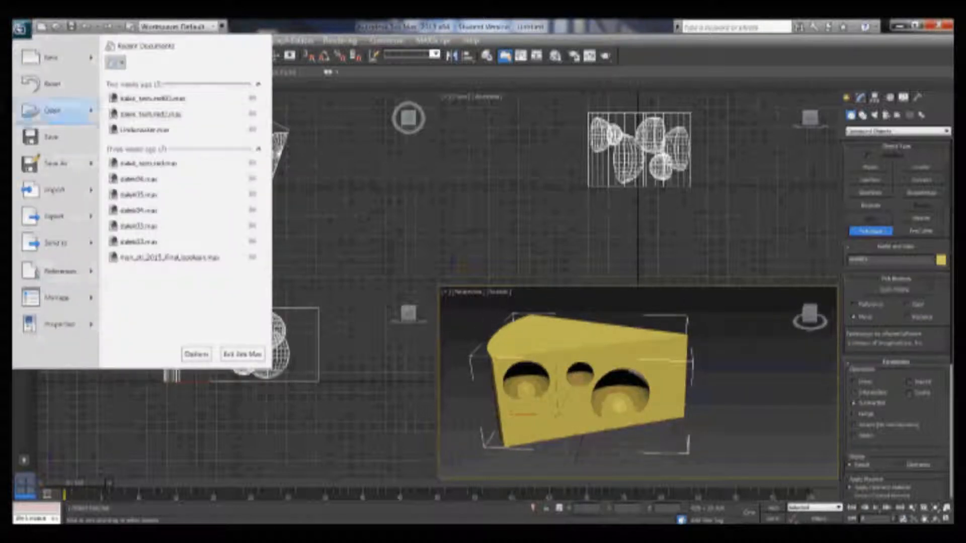
pyautogui.click(46, 137)
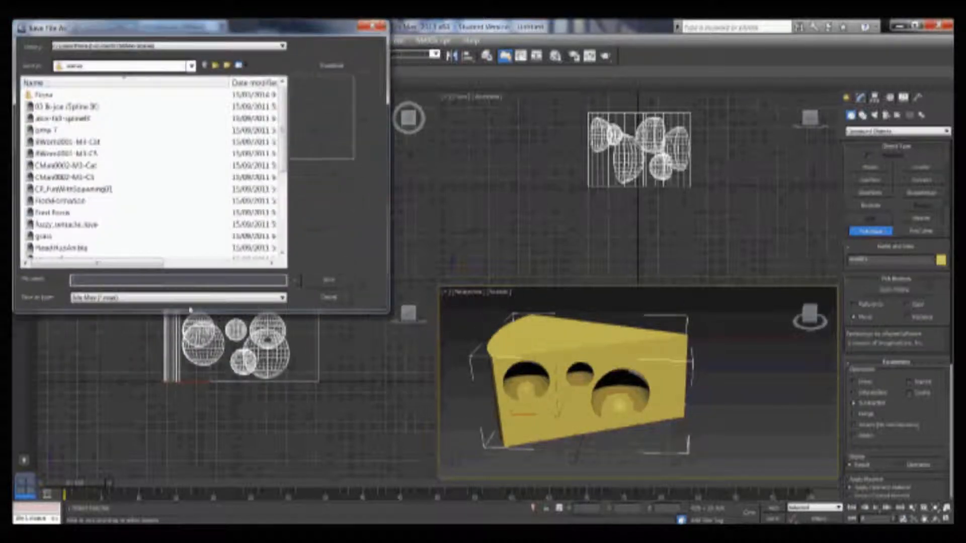
pyautogui.write('ch')
pyautogui.click(347, 282)
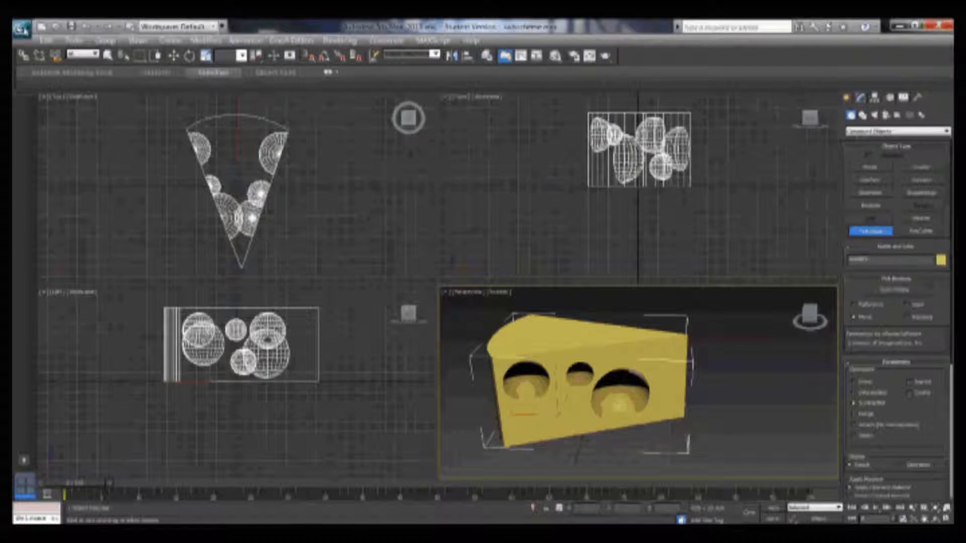
# Step: Reset 3ds Max to an empty scene, confirming the reset
pyautogui.click(21, 29)
pyautogui.click(43, 82)
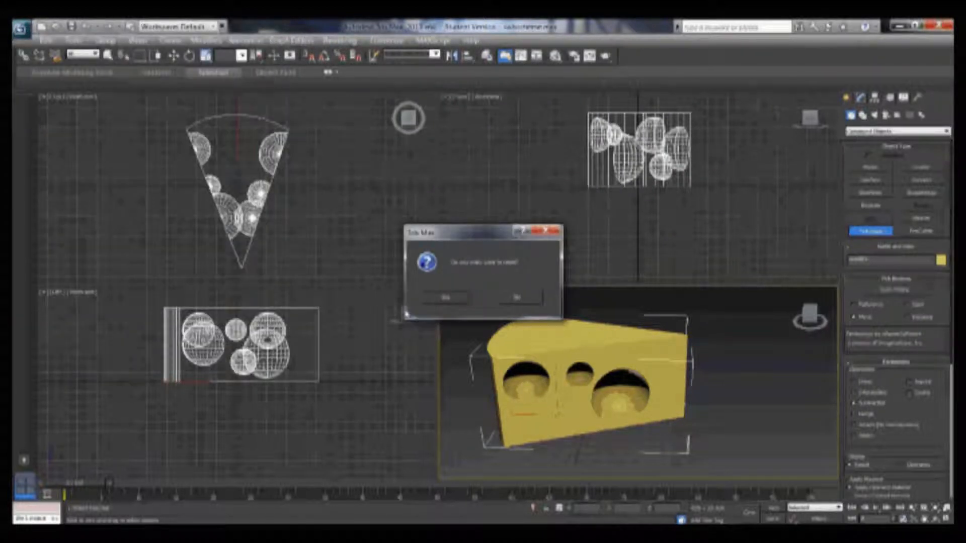
pyautogui.click(448, 298)
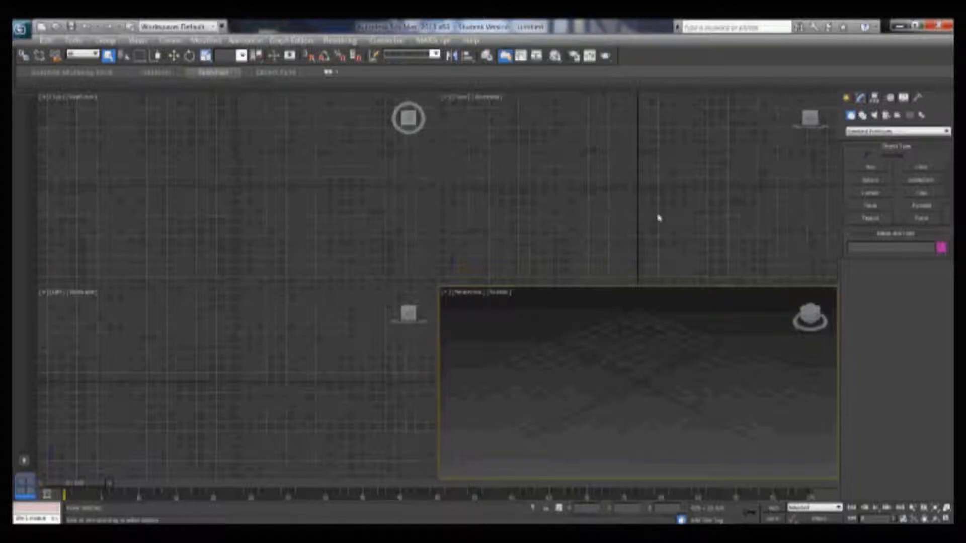
# Step: Create a large sphere centered on the origin and a much smaller sphere beside it in the Front view
pyautogui.click(870, 180)
pyautogui.moveTo(635, 185); pyautogui.dragTo(700, 188)
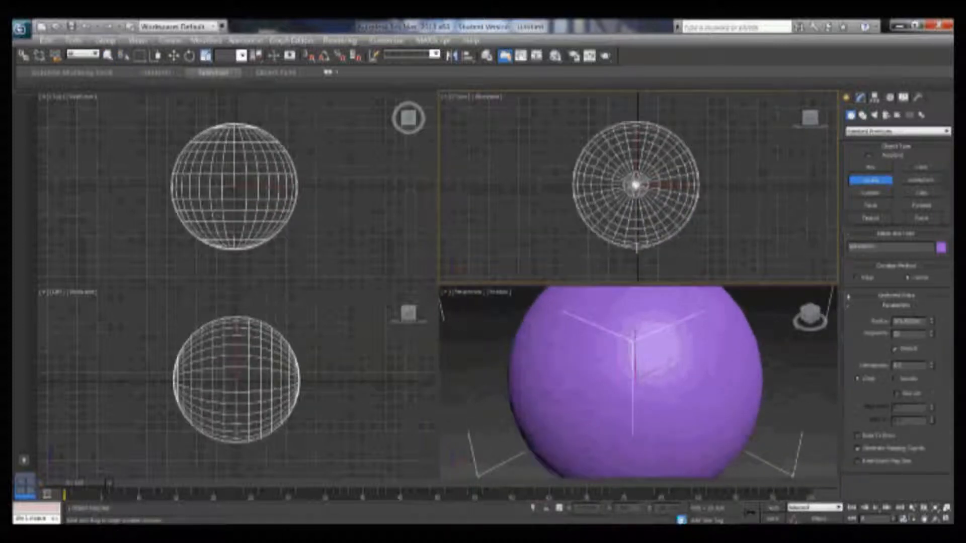
pyautogui.click(536, 195)
pyautogui.moveTo(535, 195); pyautogui.dragTo(536, 195)
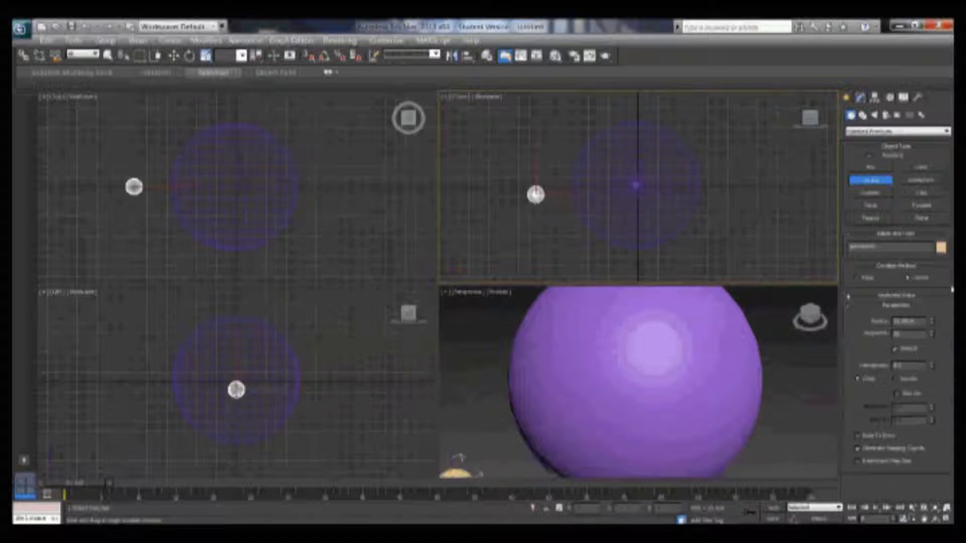
# Step: Create a small pointed cone in the Front view, above and outside the small sphere
pyautogui.click(936, 169)
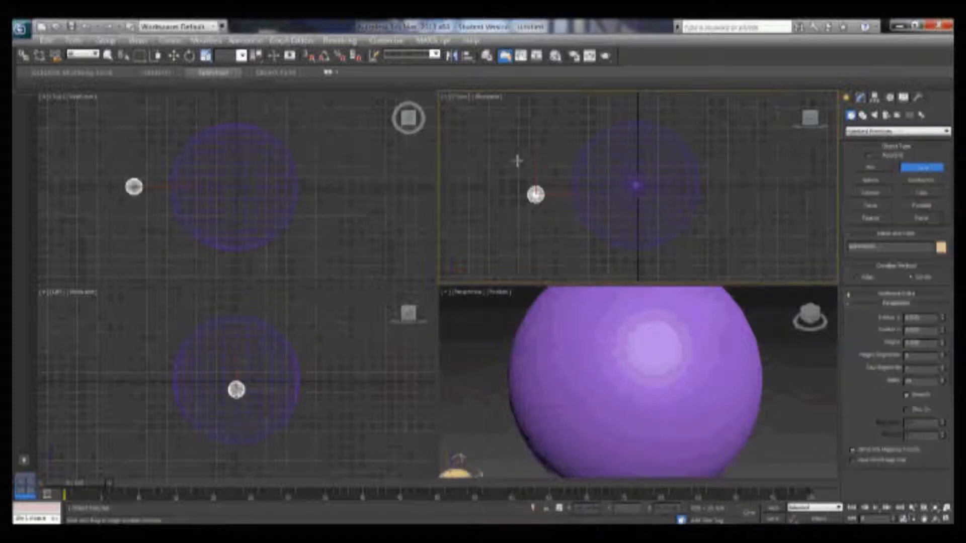
pyautogui.moveTo(486, 130); pyautogui.dragTo(488, 146)
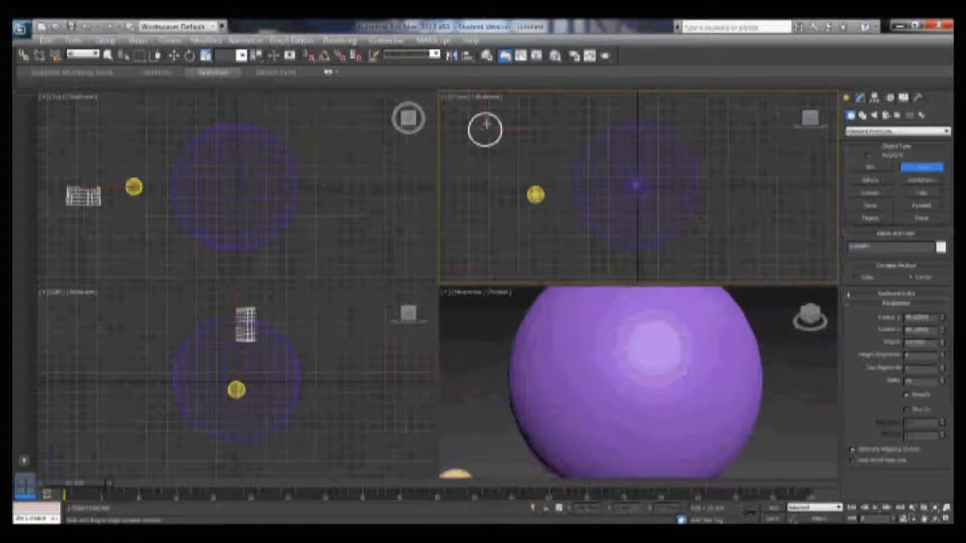
pyautogui.click(495, 96)
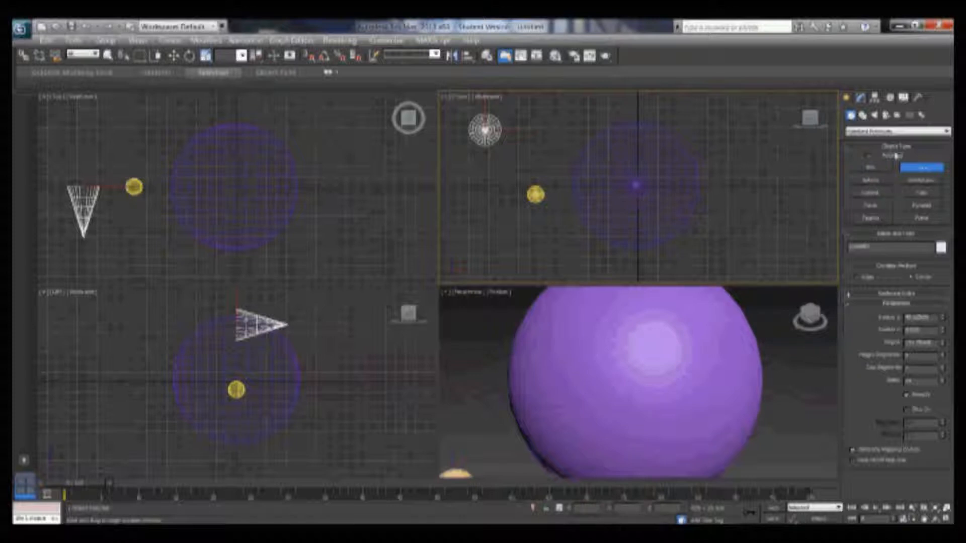
# Step: Draw a wide, flat ellipse spline in the Front view below the small sphere
pyautogui.click(863, 115)
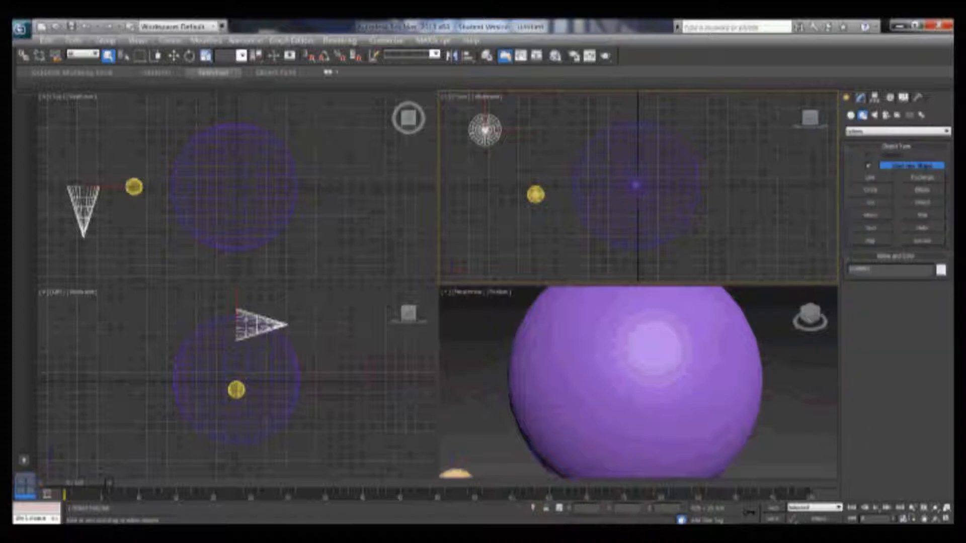
pyautogui.click(914, 190)
pyautogui.moveTo(472, 223); pyautogui.dragTo(544, 241)
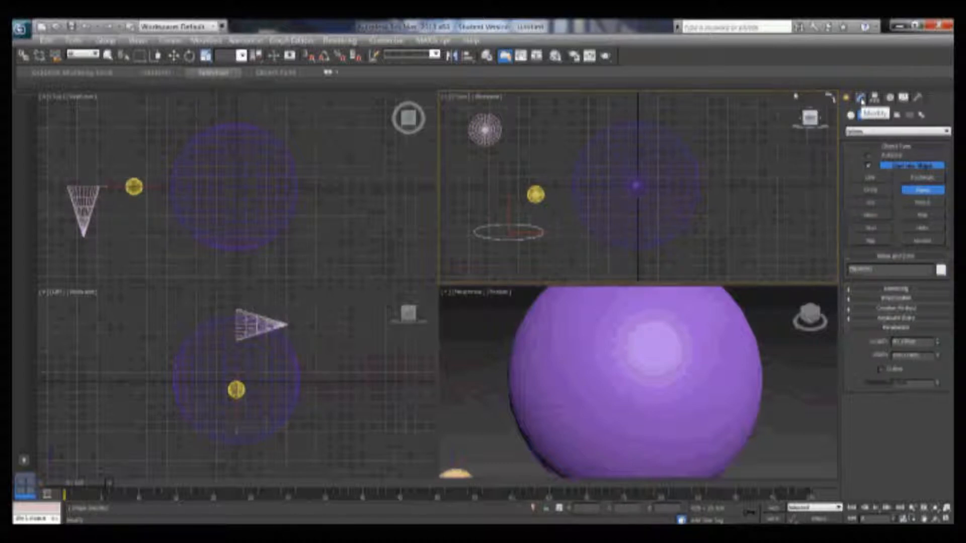
# Step: Apply an Extrude modifier to the ellipse and increase its amount until it forms a deep, flat slab
pyautogui.click(861, 98)
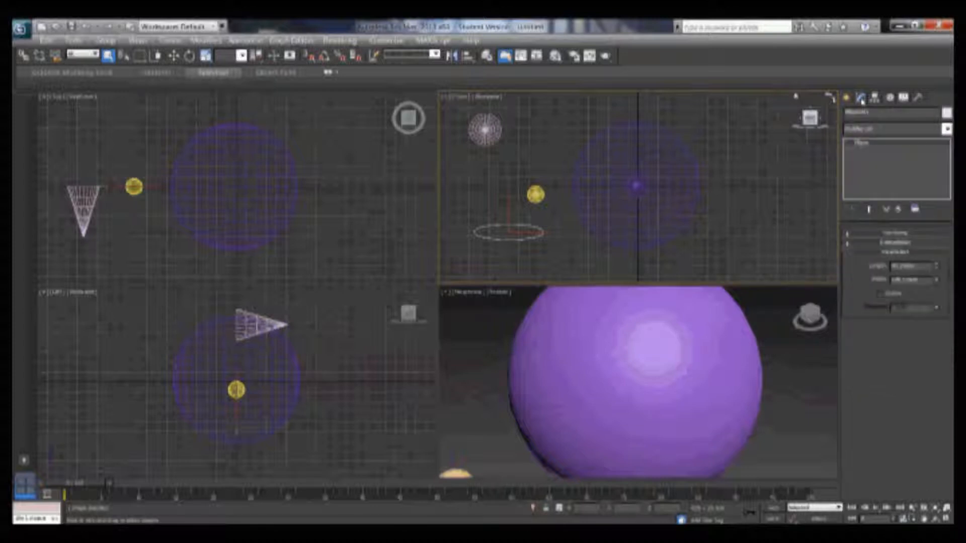
pyautogui.click(947, 129)
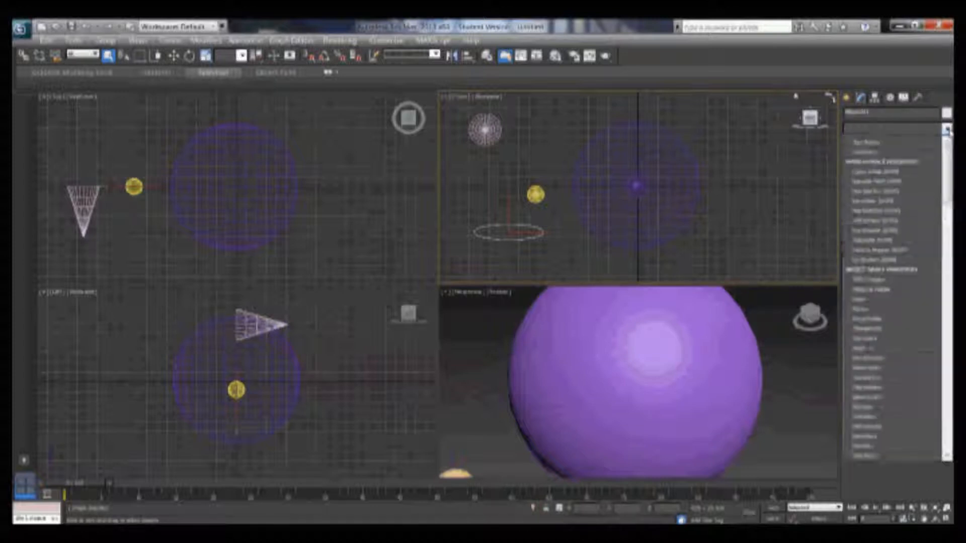
pyautogui.scroll(-12, 935, 141)
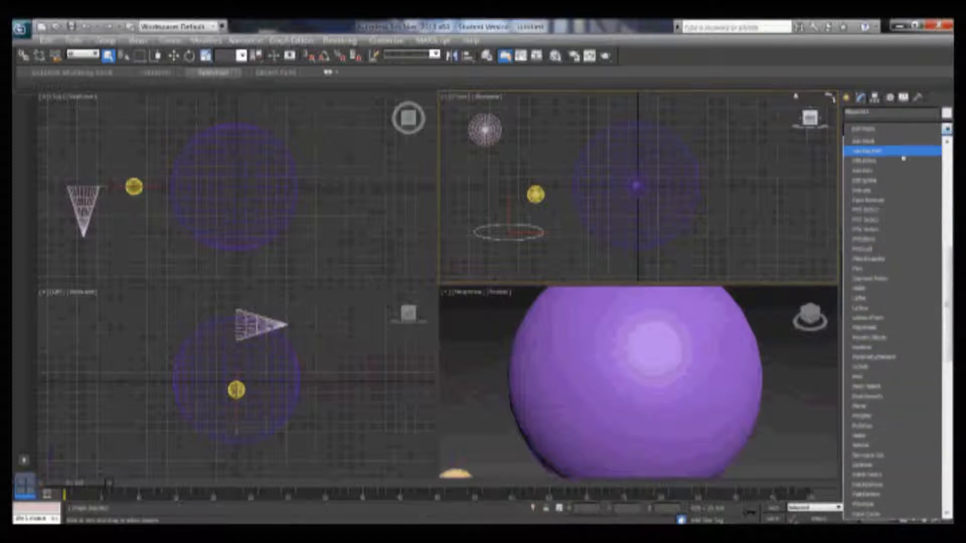
pyautogui.click(882, 192)
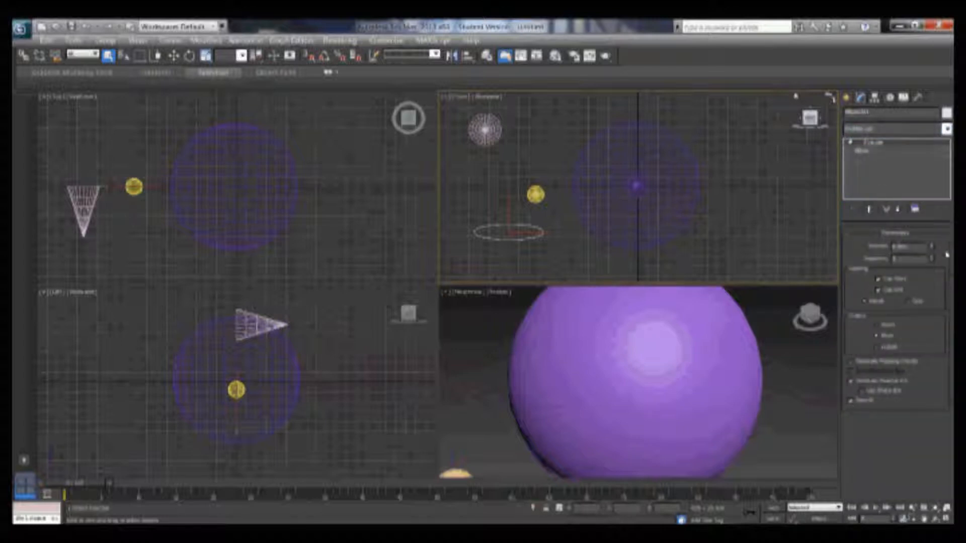
pyautogui.moveTo(933, 248); pyautogui.dragTo(932, 214)
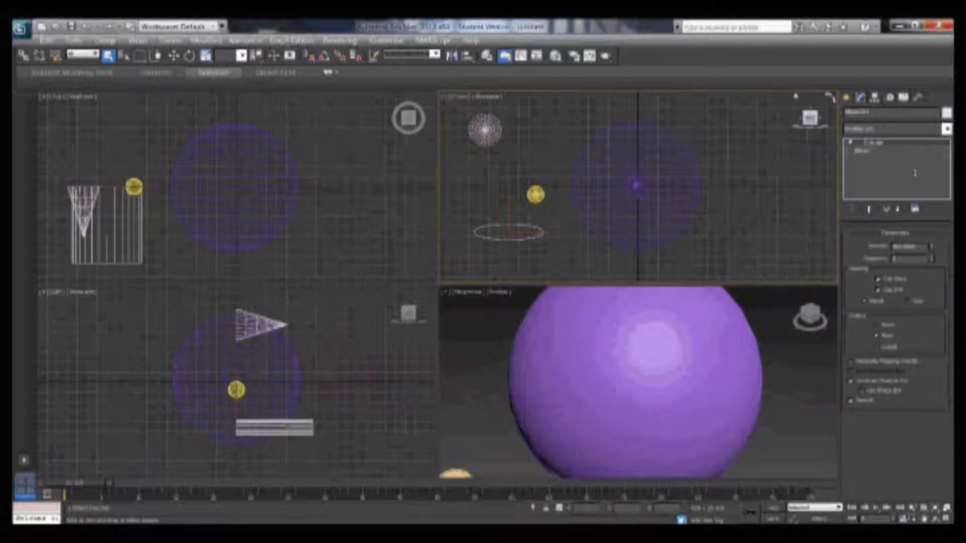
pyautogui.scroll(-5, 641, 350)
pyautogui.moveTo(642, 349); pyautogui.dragTo(660, 329, button='middle')
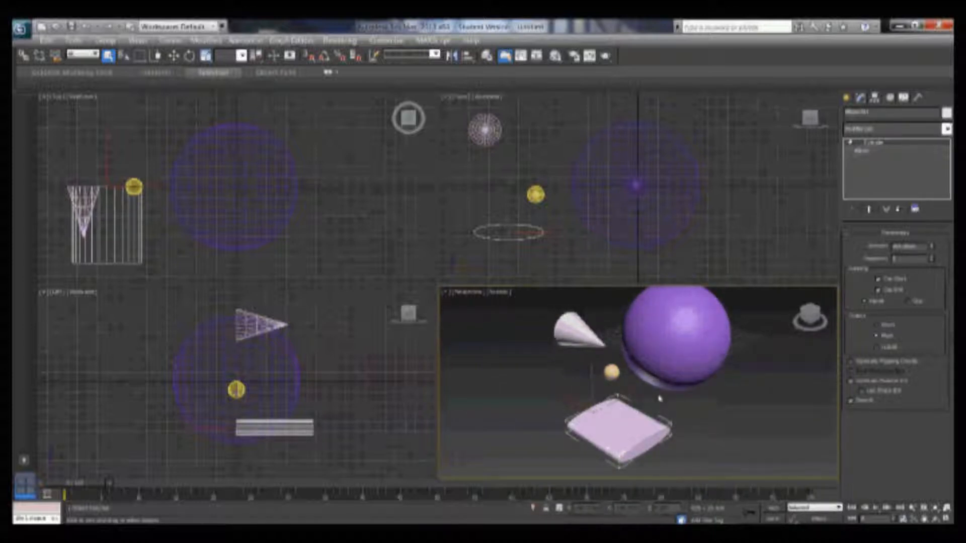
# Step: Move the extruded ellipse into the lower front of the large sphere as a mouth shape
pyautogui.click(175, 56)
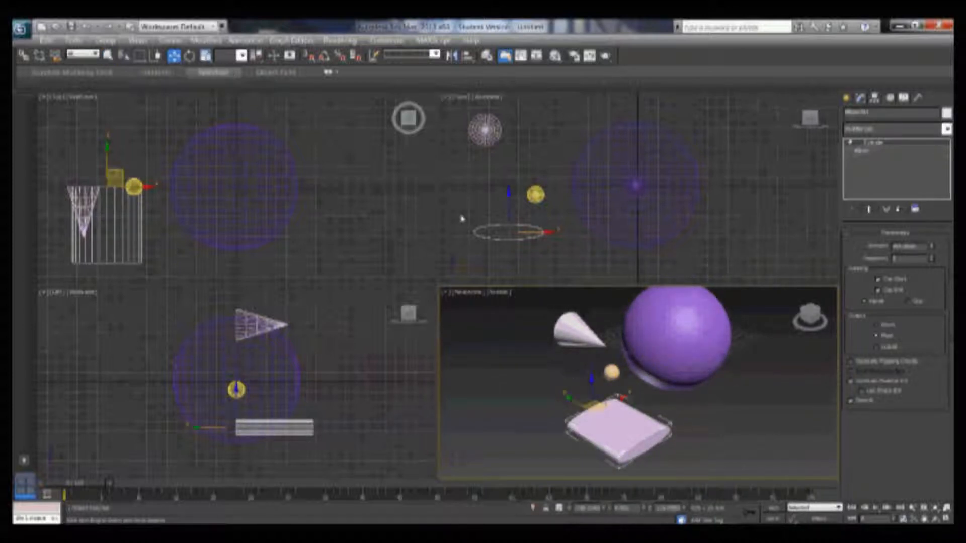
pyautogui.click(534, 235)
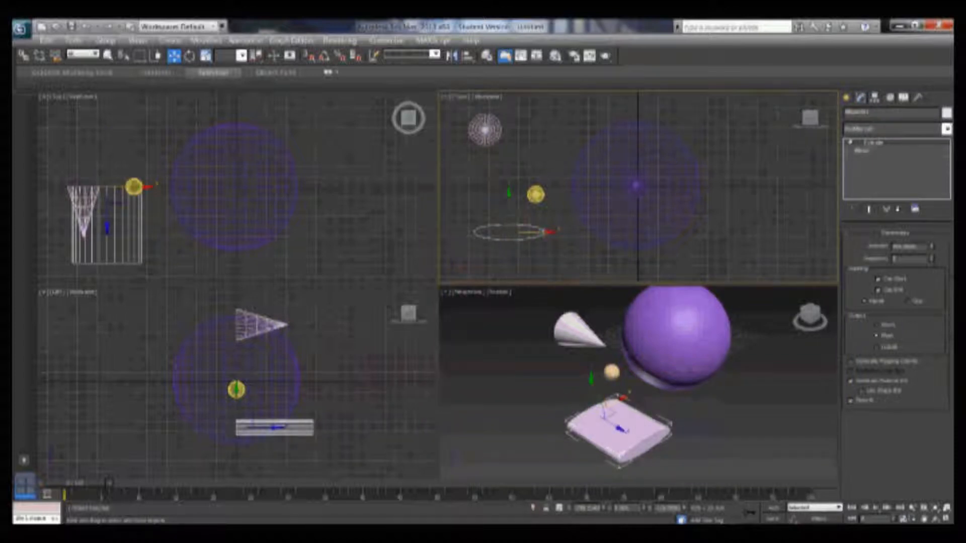
pyautogui.moveTo(534, 234); pyautogui.dragTo(669, 215)
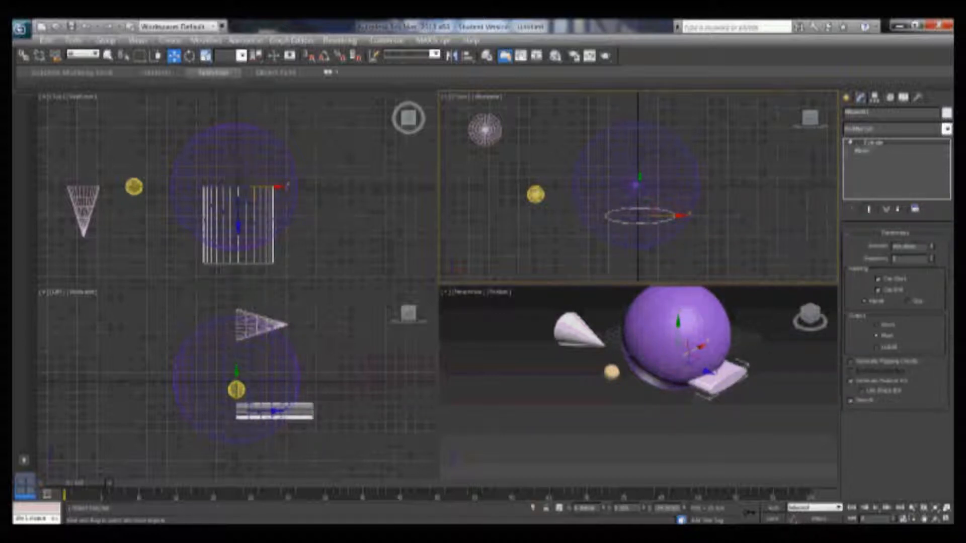
# Step: Move the small sphere to the middle of the large sphere's front surface as a nose
pyautogui.click(535, 194)
pyautogui.moveTo(536, 194); pyautogui.dragTo(635, 194)
pyautogui.rightClick(240, 159)
pyautogui.moveTo(235, 151); pyautogui.dragTo(235, 213)
# Step: Rotate the cone to point up and outward, and place its base in the large sphere's upper side as an ear
pyautogui.click(487, 132)
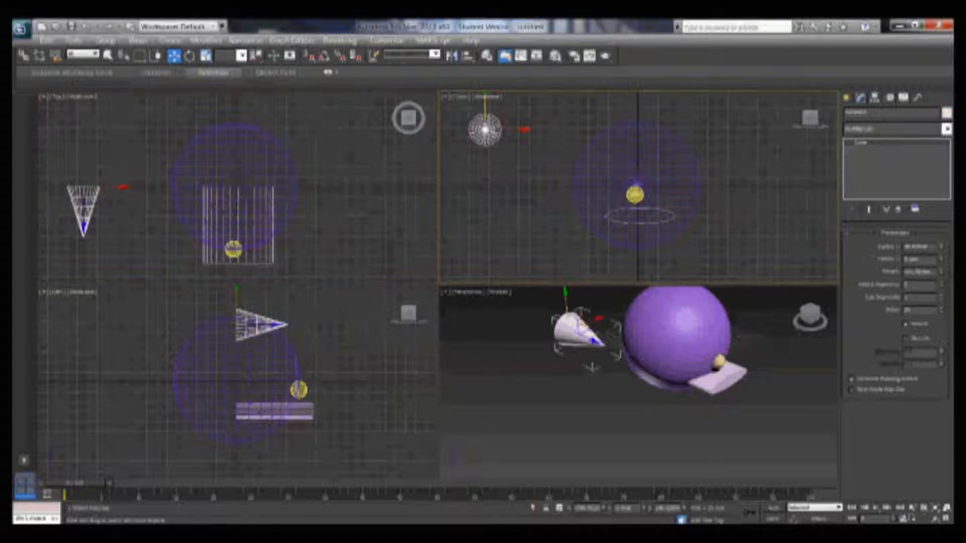
pyautogui.moveTo(493, 137); pyautogui.dragTo(510, 154, button='middle')
pyautogui.click(189, 56)
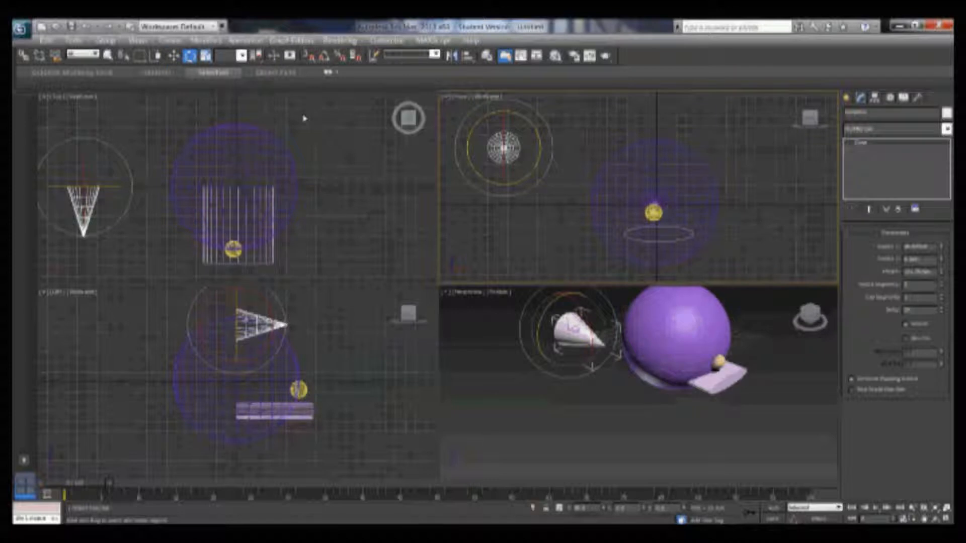
pyautogui.moveTo(504, 176); pyautogui.dragTo(503, 94)
pyautogui.moveTo(536, 131); pyautogui.dragTo(487, 106)
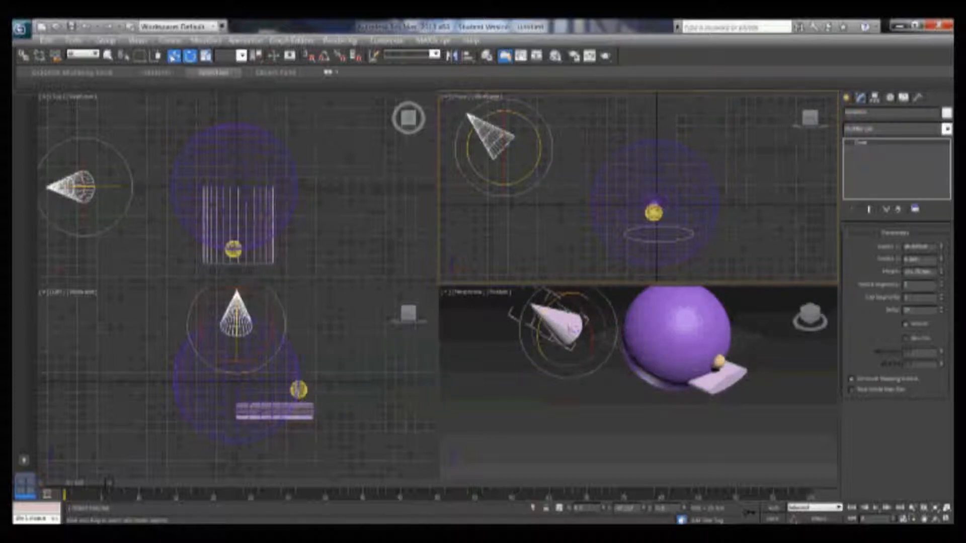
pyautogui.click(175, 56)
pyautogui.moveTo(518, 135); pyautogui.dragTo(627, 151)
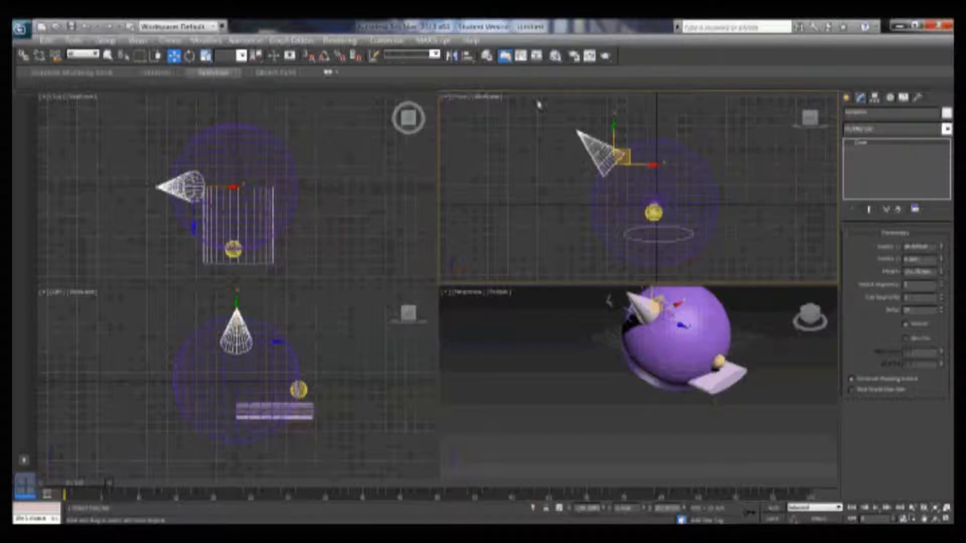
# Step: Mirror the ear cone on the X axis as a copy and move the copy to the opposite side of the head
pyautogui.click(451, 58)
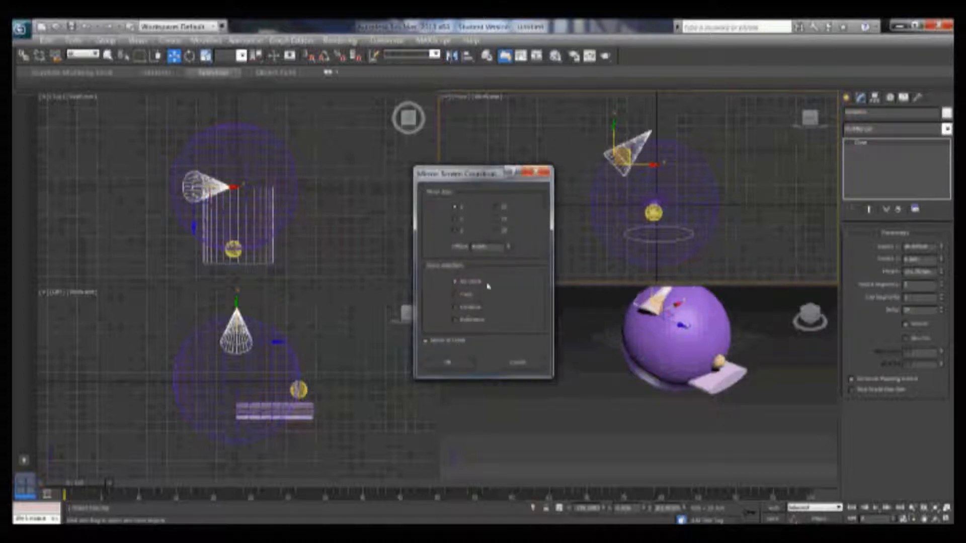
pyautogui.click(464, 297)
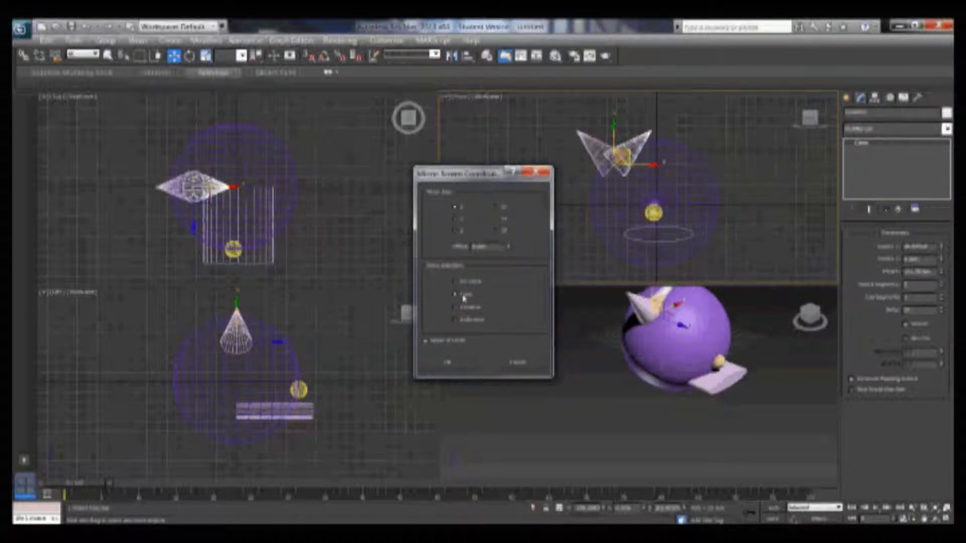
pyautogui.click(447, 363)
pyautogui.moveTo(657, 166); pyautogui.dragTo(738, 165)
pyautogui.moveTo(712, 331); pyautogui.dragTo(624, 374, button='middle')
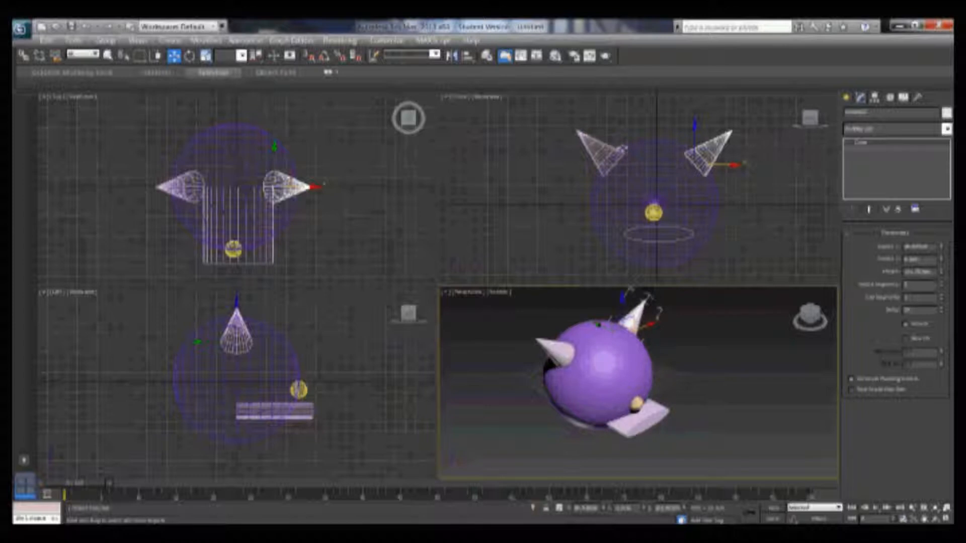
# Step: Center the extruded ellipse under the nose and raise the small nose sphere slightly
pyautogui.moveTo(652, 171); pyautogui.dragTo(630, 169, button='middle')
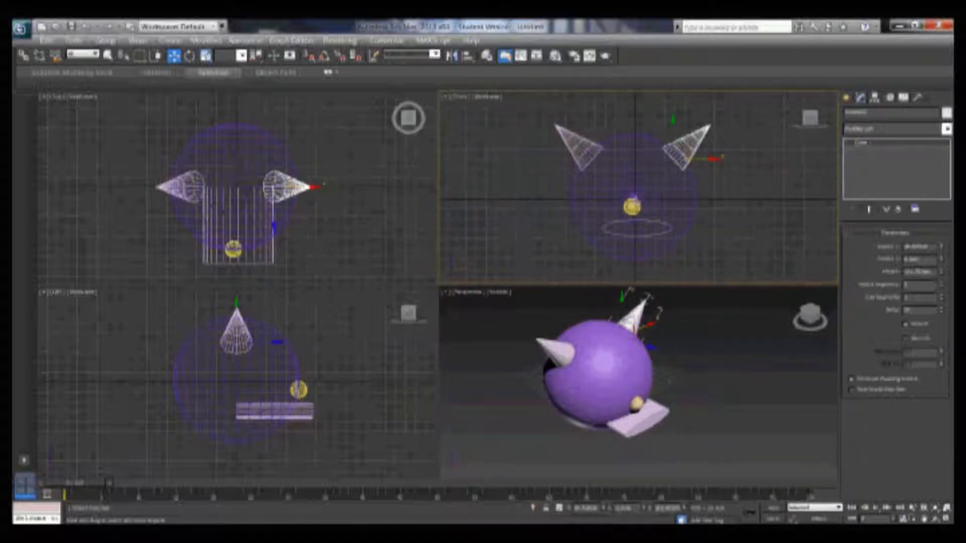
pyautogui.click(632, 207)
pyautogui.click(673, 230)
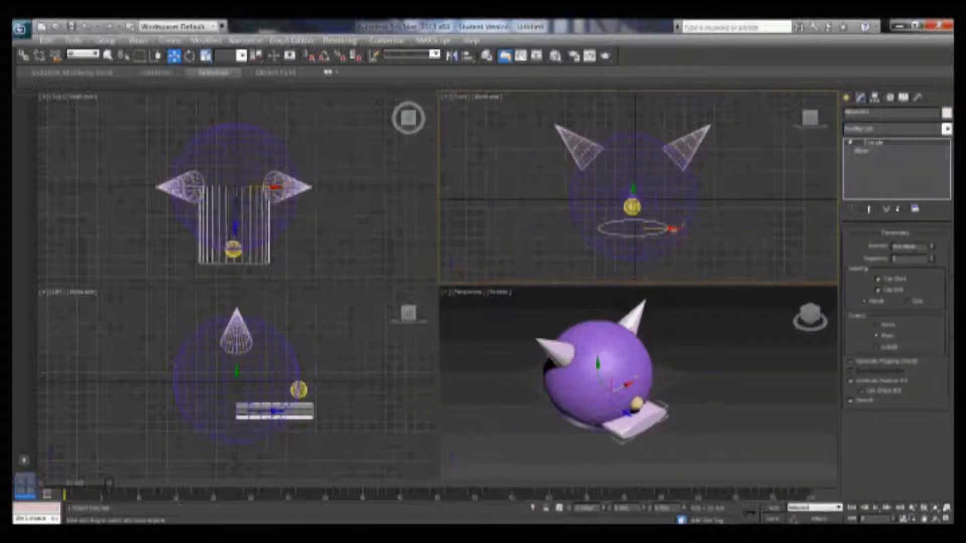
pyautogui.click(633, 207)
pyautogui.moveTo(641, 198); pyautogui.dragTo(641, 189)
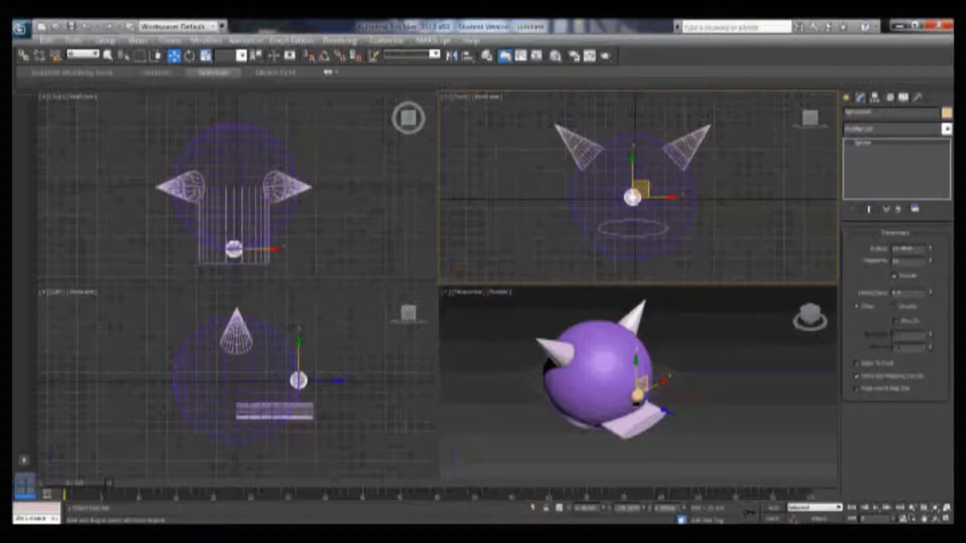
# Step: Join both ear cones to the large sphere with a ProBoolean compound object in Union mode
pyautogui.click(652, 167)
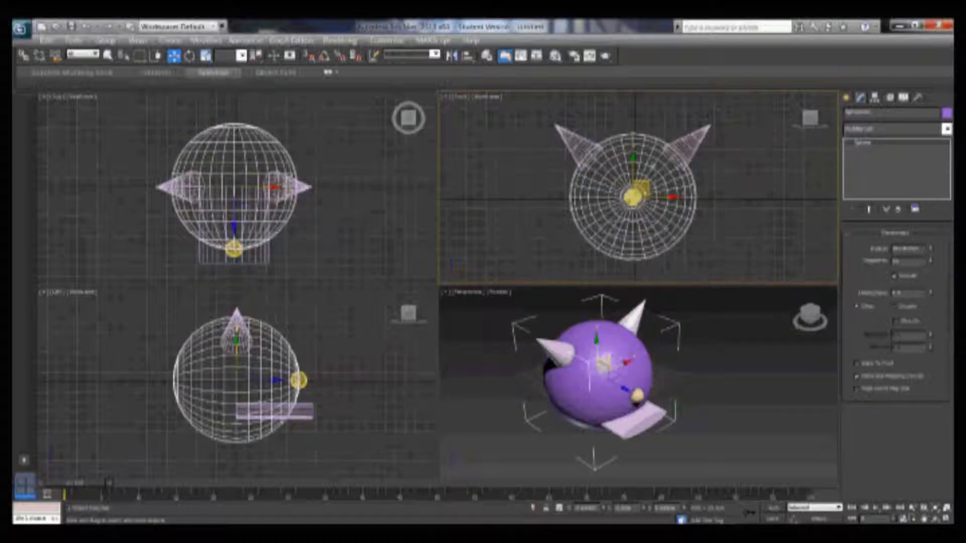
pyautogui.click(846, 97)
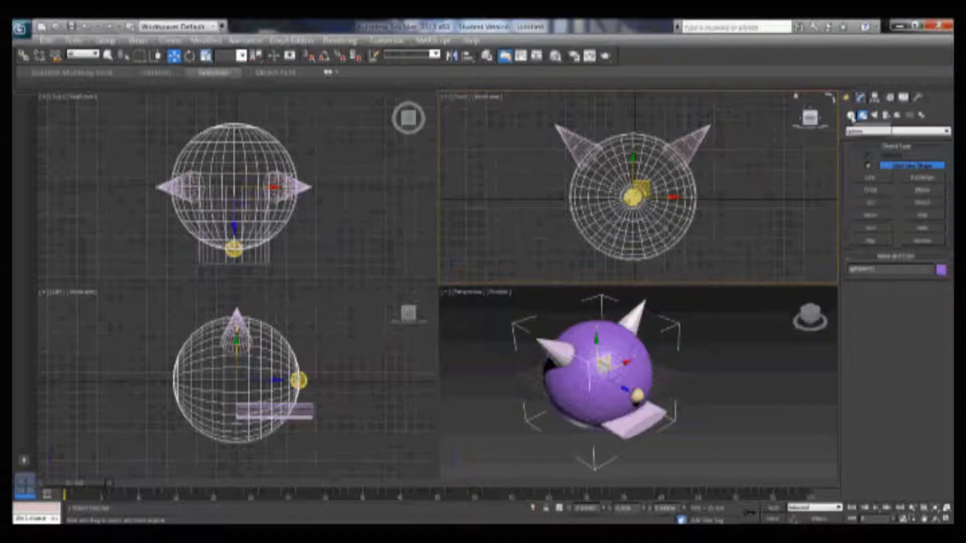
pyautogui.click(851, 116)
pyautogui.click(876, 133)
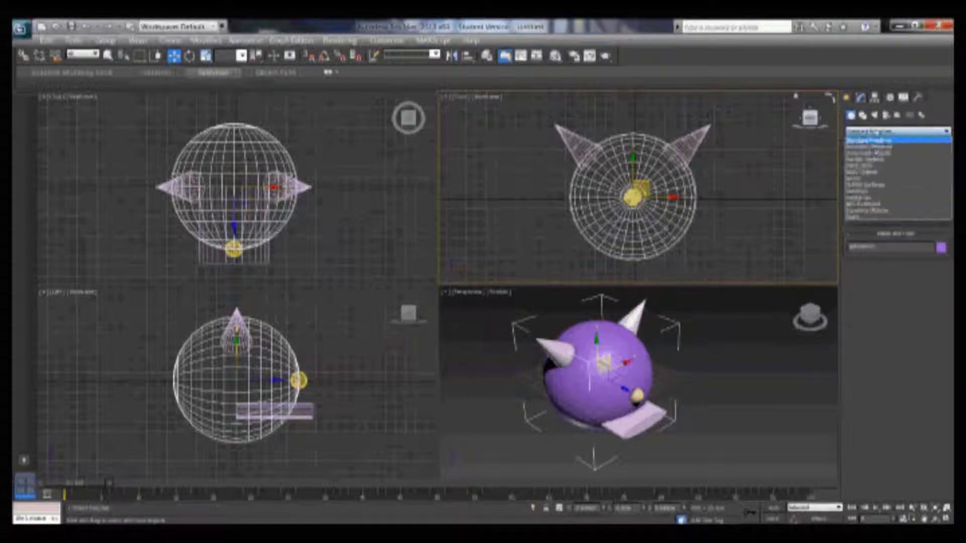
pyautogui.click(876, 153)
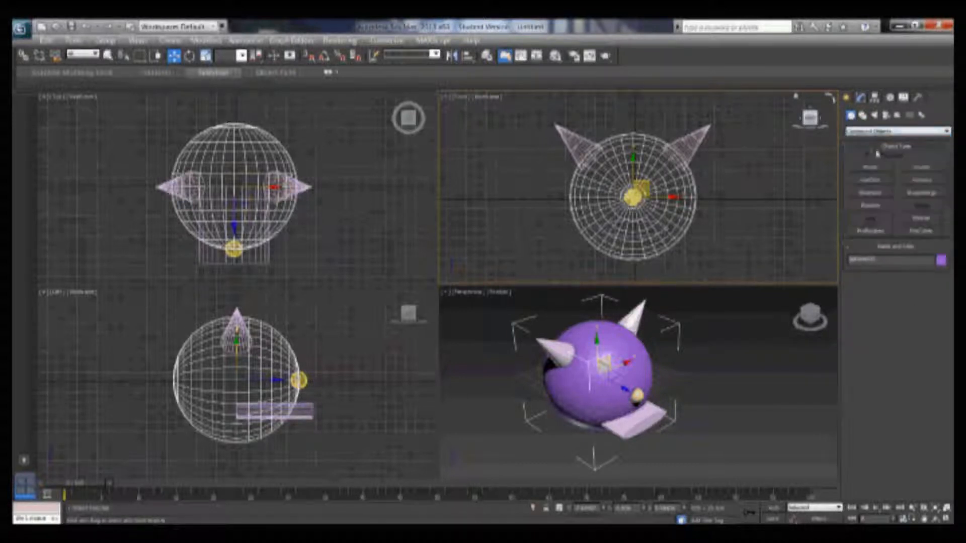
pyautogui.click(871, 231)
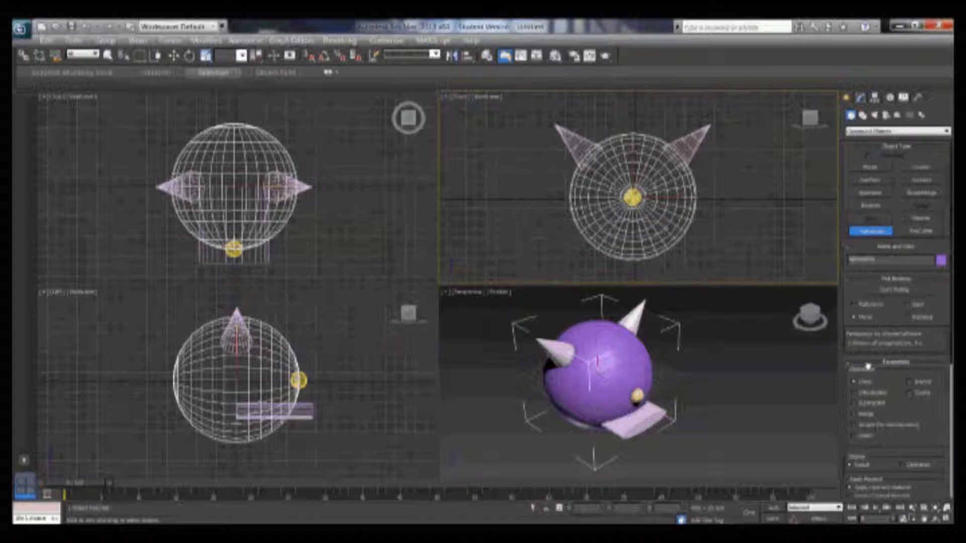
pyautogui.click(904, 291)
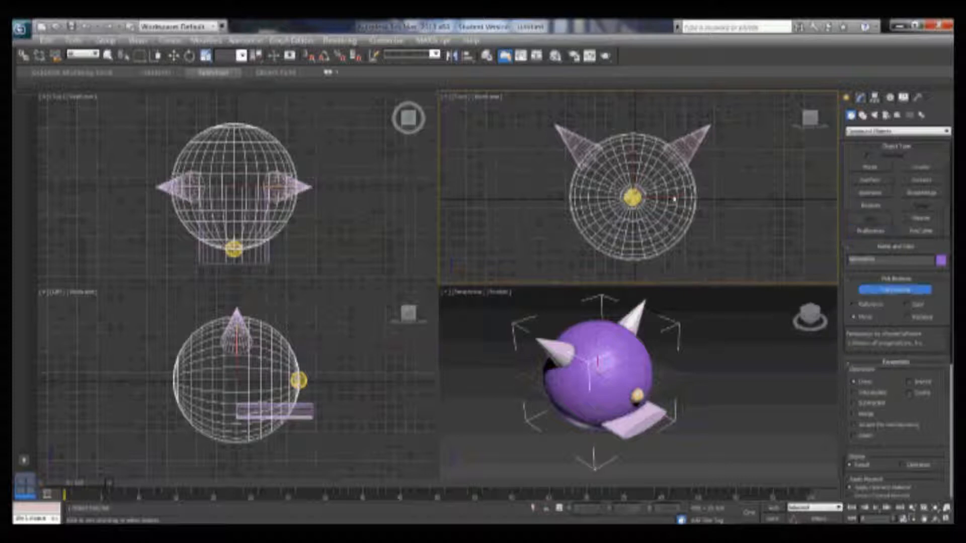
pyautogui.click(566, 135)
pyautogui.click(693, 139)
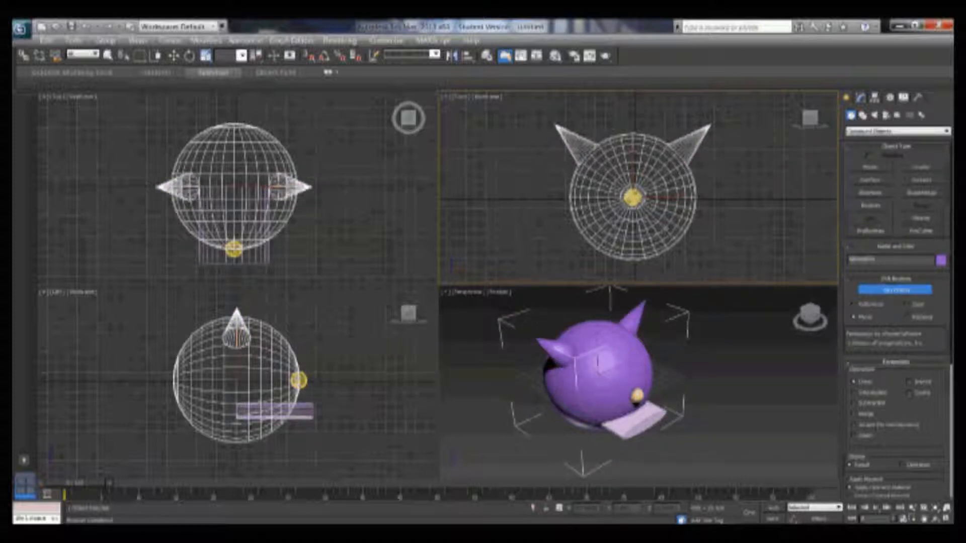
# Step: Union the small nose sphere with the head, subtract the extruded ellipse to cut the mouth, and finish picking ProBoolean operands
pyautogui.click(634, 199)
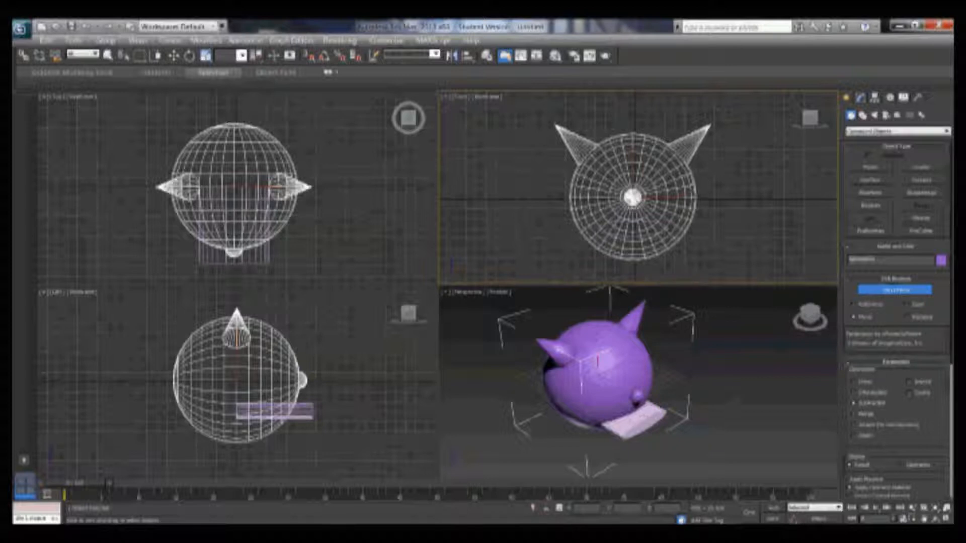
pyautogui.click(639, 425)
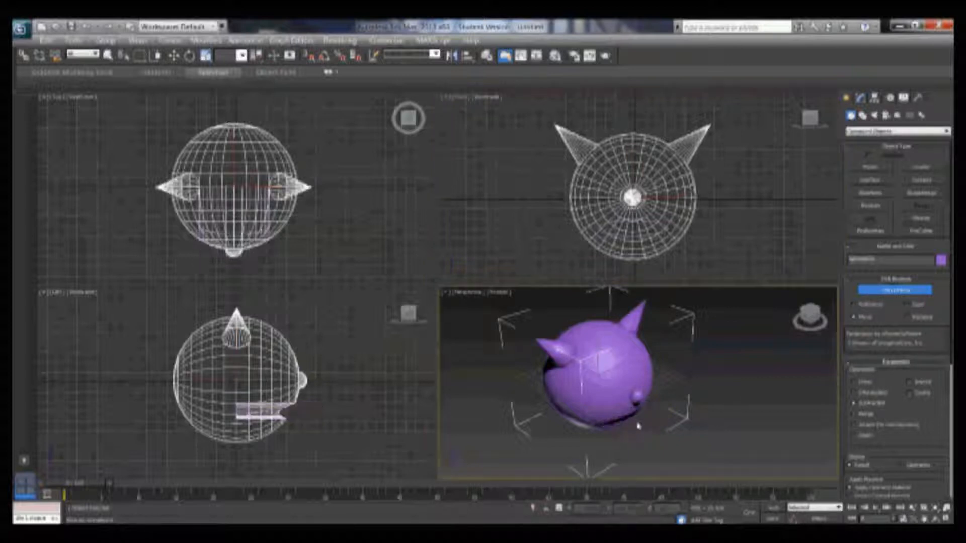
pyautogui.click(900, 292)
# Step: Maximize the perspective view and examine the nose joint, the mouth cutout and the shading at the mouth's corners
pyautogui.keyDown('alt'); pyautogui.moveTo(702, 397); pyautogui.dragTo(630, 370, button='middle'); pyautogui.keyUp('alt')
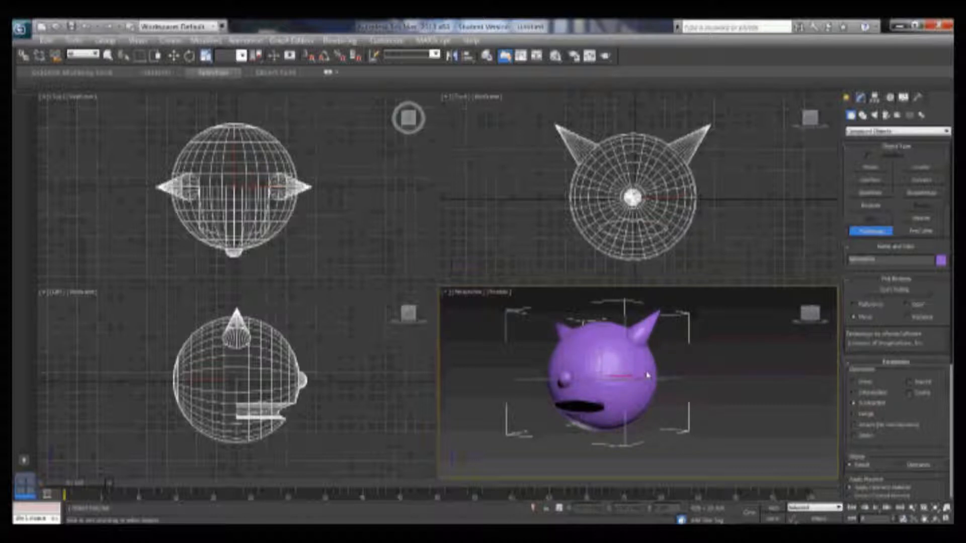
pyautogui.hotkey('alt', 'w')
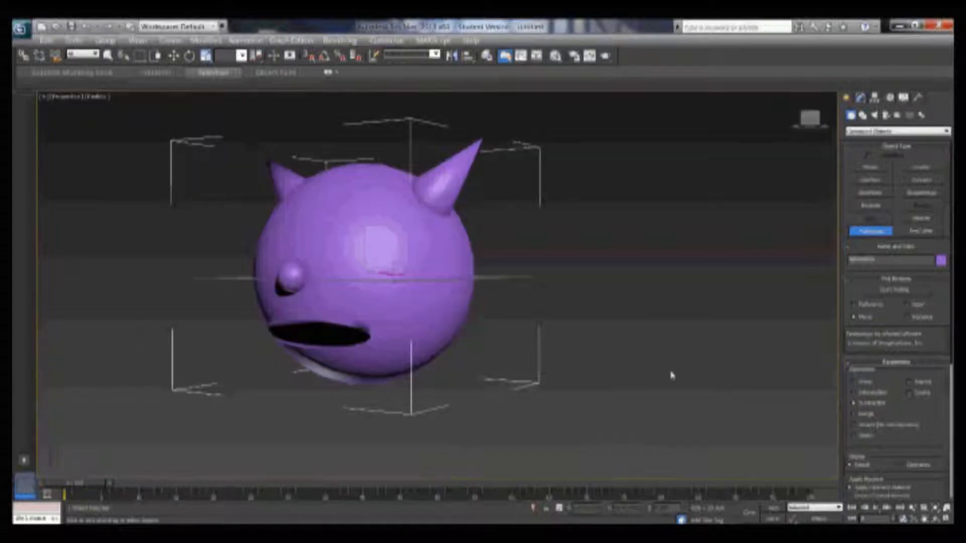
pyautogui.moveTo(461, 340); pyautogui.dragTo(535, 340, button='middle')
pyautogui.scroll(3, 536, 340)
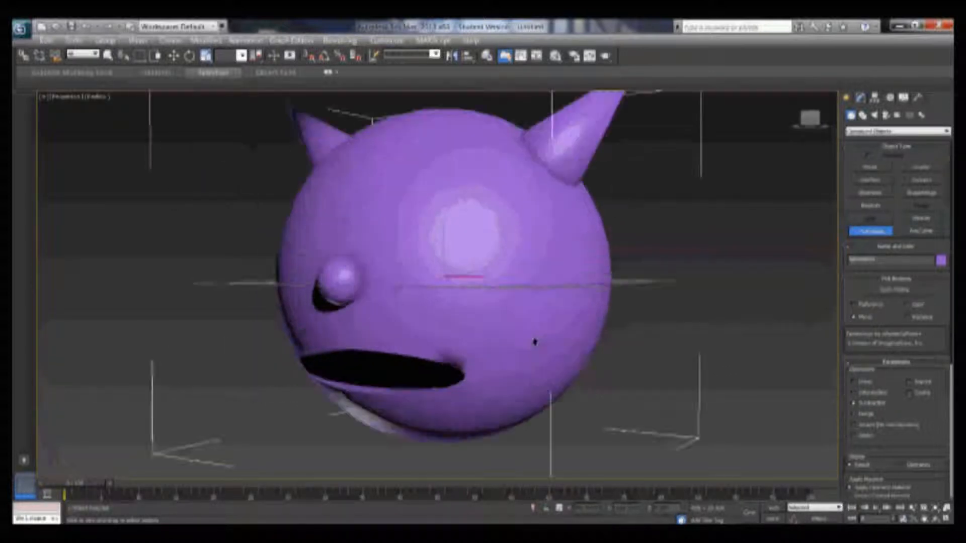
pyautogui.scroll(4, 509, 300)
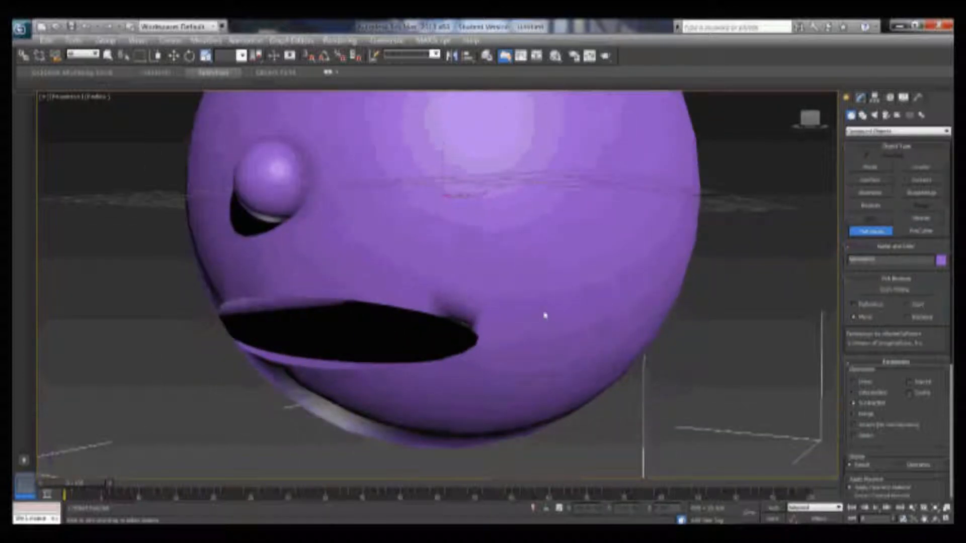
pyautogui.scroll(4, 546, 317)
pyautogui.keyDown('alt'); pyautogui.moveTo(555, 258); pyautogui.dragTo(570, 273, button='middle'); pyautogui.keyUp('alt')
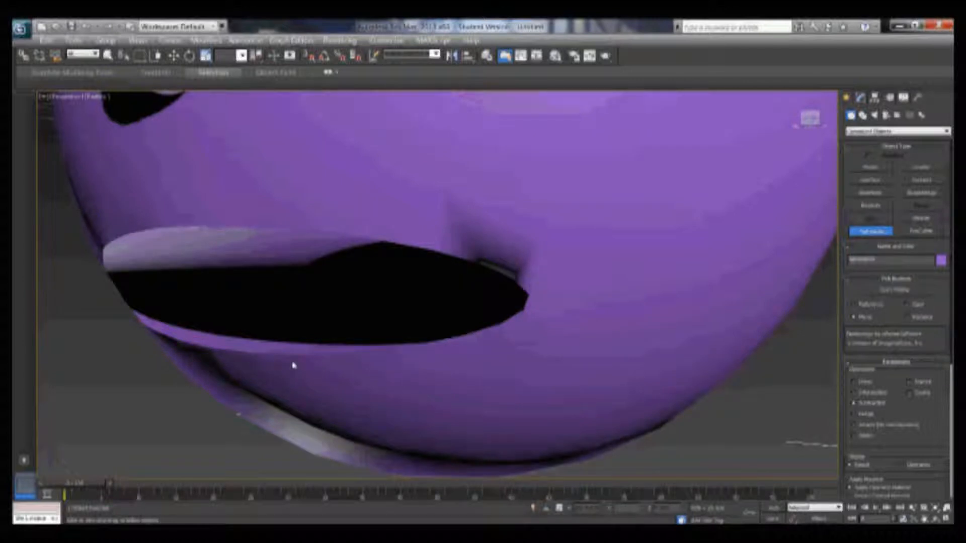
pyautogui.keyDown('alt'); pyautogui.moveTo(569, 316); pyautogui.dragTo(589, 325, button='middle'); pyautogui.keyUp('alt')
pyautogui.scroll(-3, 585, 326)
pyautogui.scroll(-2, 585, 326)
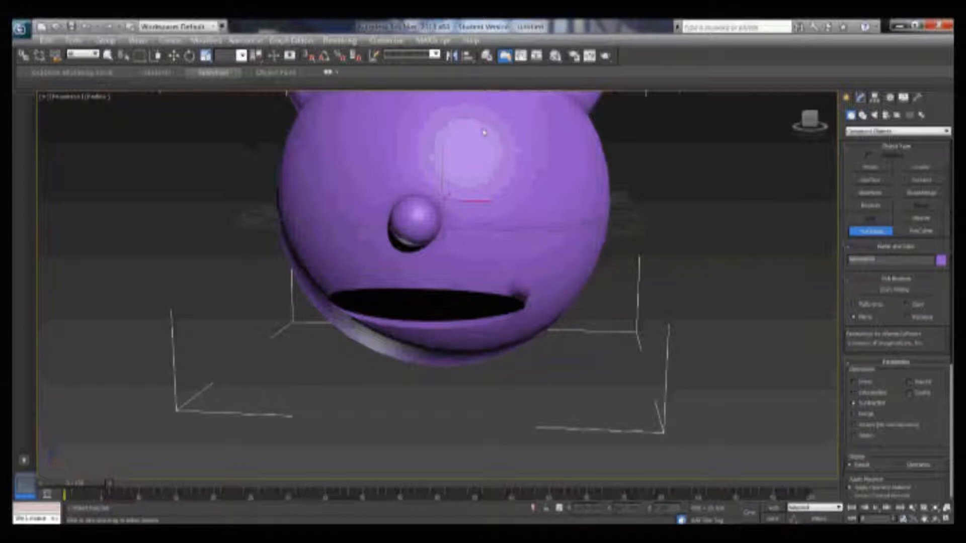
pyautogui.keyDown('alt'); pyautogui.moveTo(486, 341); pyautogui.dragTo(459, 295, button='middle'); pyautogui.keyUp('alt')
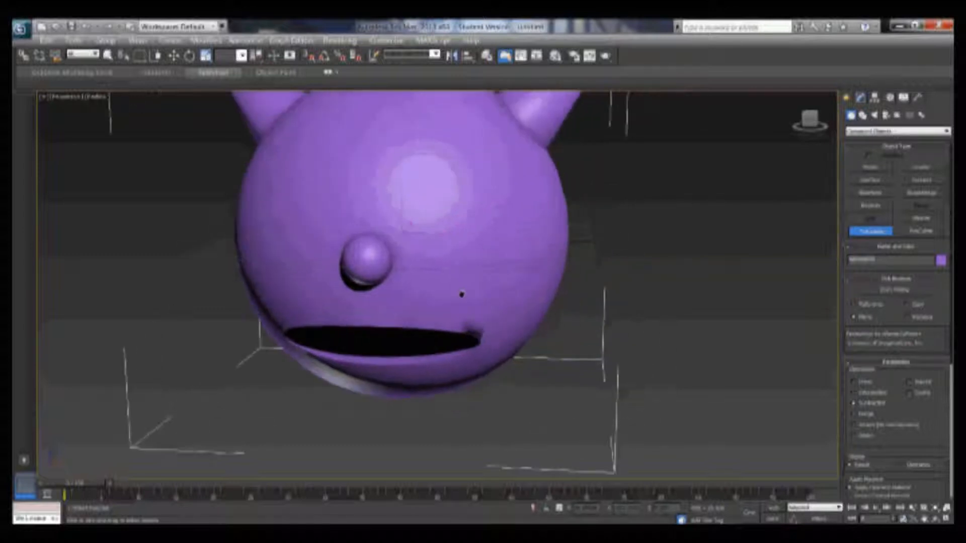
pyautogui.scroll(3, 459, 295)
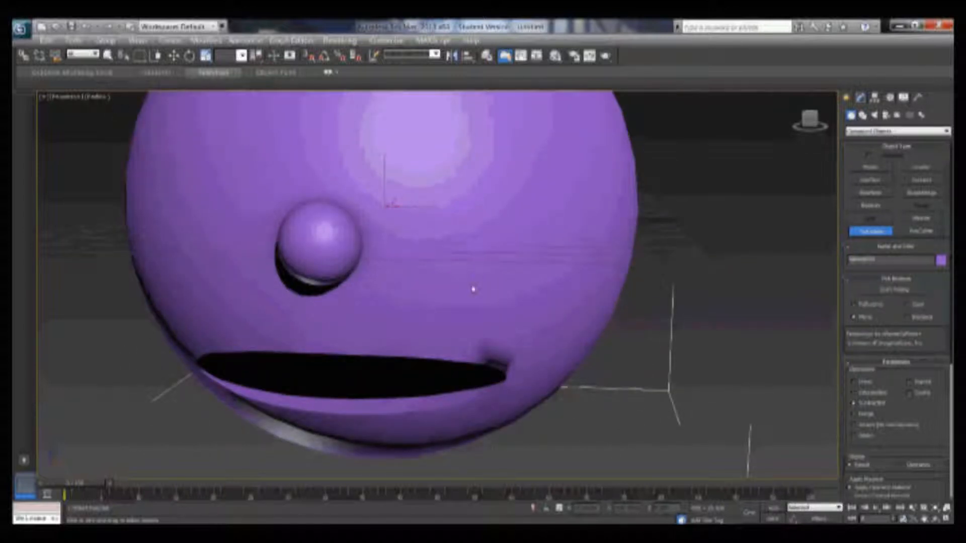
pyautogui.keyDown('alt'); pyautogui.moveTo(469, 296); pyautogui.dragTo(429, 294, button='middle'); pyautogui.keyUp('alt')
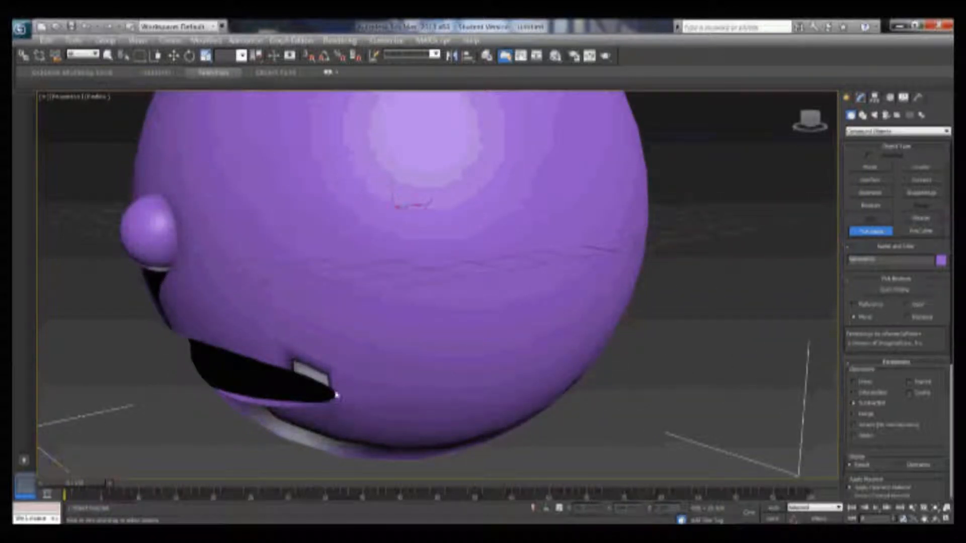
# Step: Display the perspective view as Shaded with Edged Faces and examine the mesh edges around the mouth's corner
pyautogui.click(97, 98)
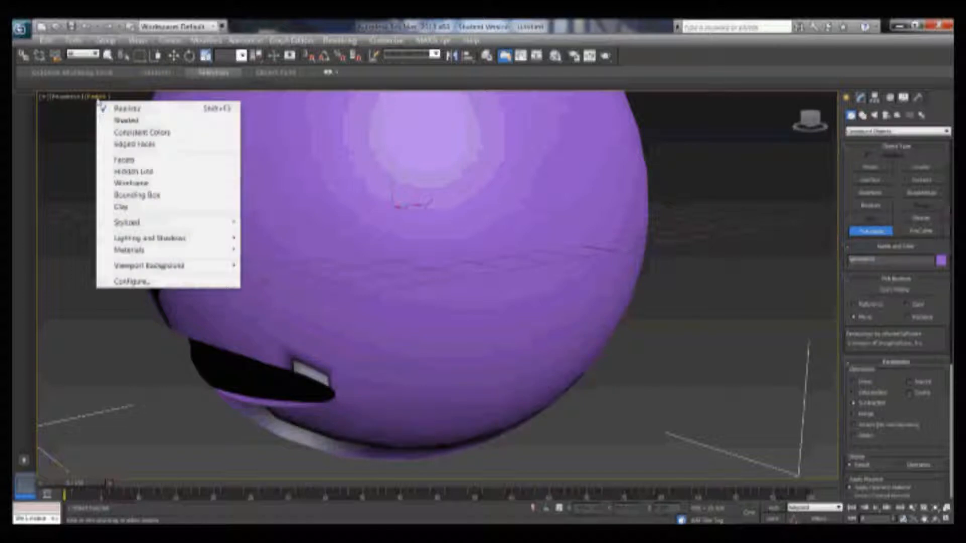
pyautogui.click(120, 147)
pyautogui.click(97, 99)
pyautogui.click(111, 121)
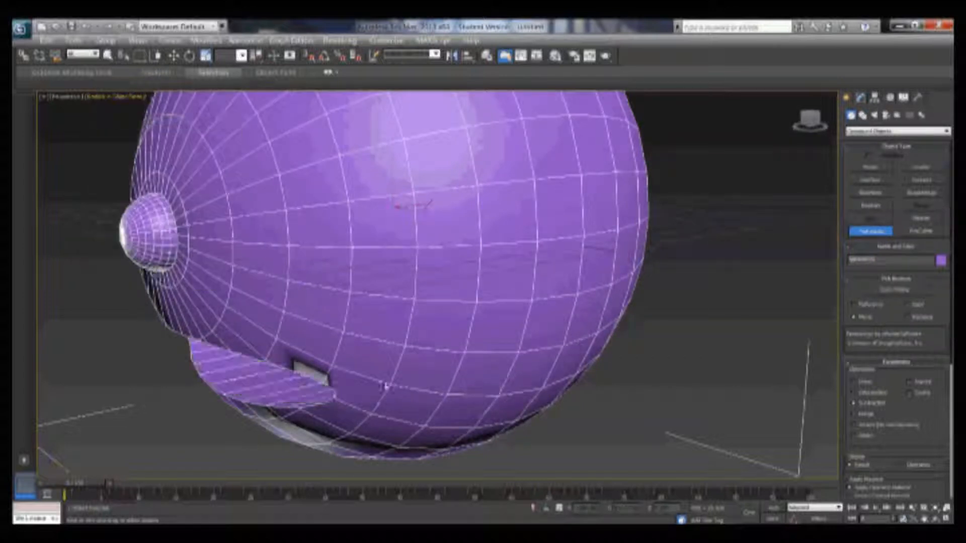
pyautogui.scroll(5, 385, 386)
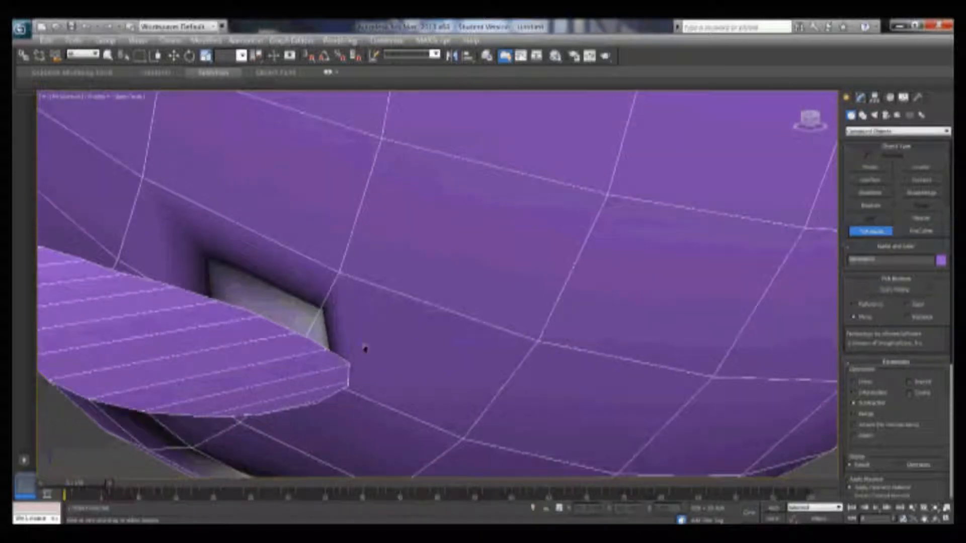
pyautogui.scroll(3, 364, 349)
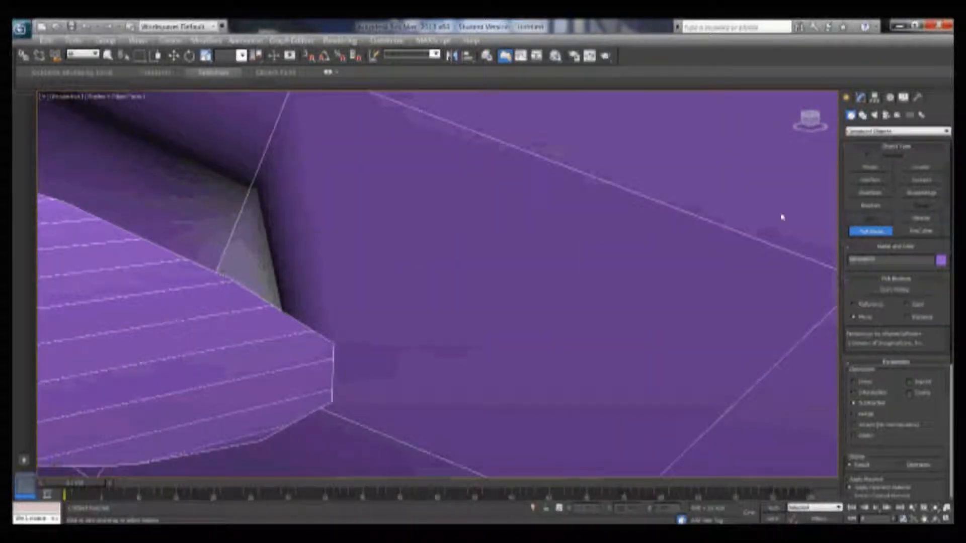
# Step: Convert the head to an Editable Poly, inspect the mouth's vertices at vertex level, and leave sub-object mode
pyautogui.press('w')
pyautogui.rightClick(525, 342)
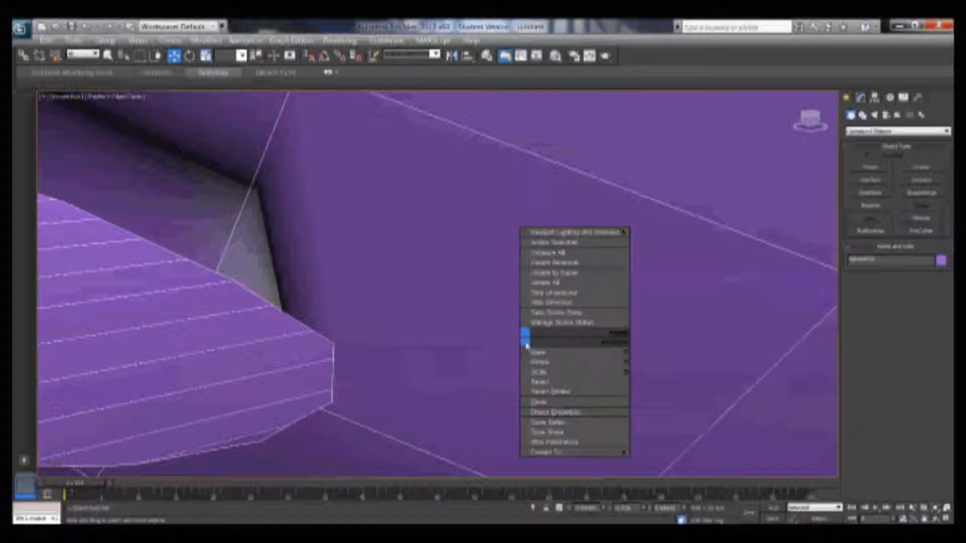
pyautogui.moveTo(592, 460)
pyautogui.click(638, 459)
pyautogui.press('1')
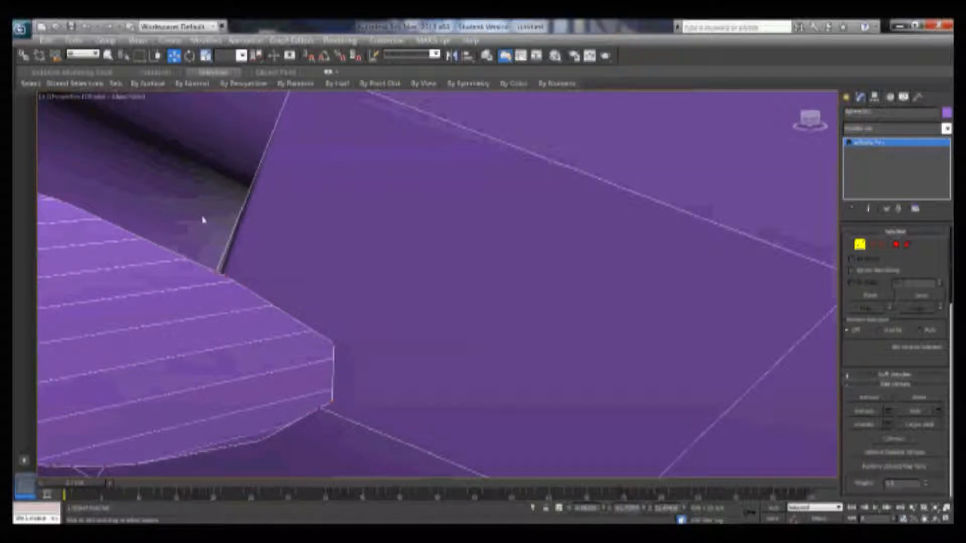
pyautogui.scroll(-5, 203, 220)
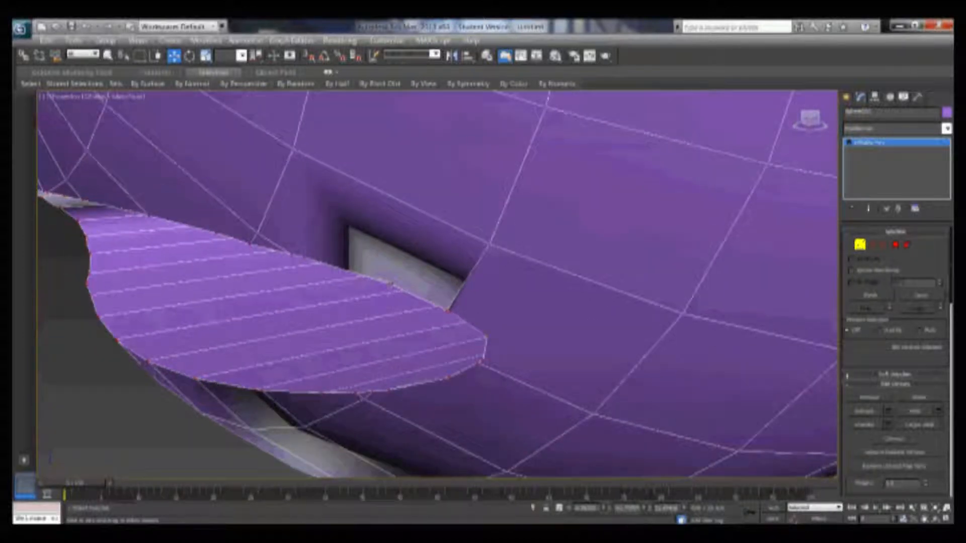
pyautogui.keyDown('alt'); pyautogui.moveTo(427, 299); pyautogui.dragTo(568, 285, button='middle'); pyautogui.keyUp('alt')
pyautogui.hotkey('ctrl', 'b')
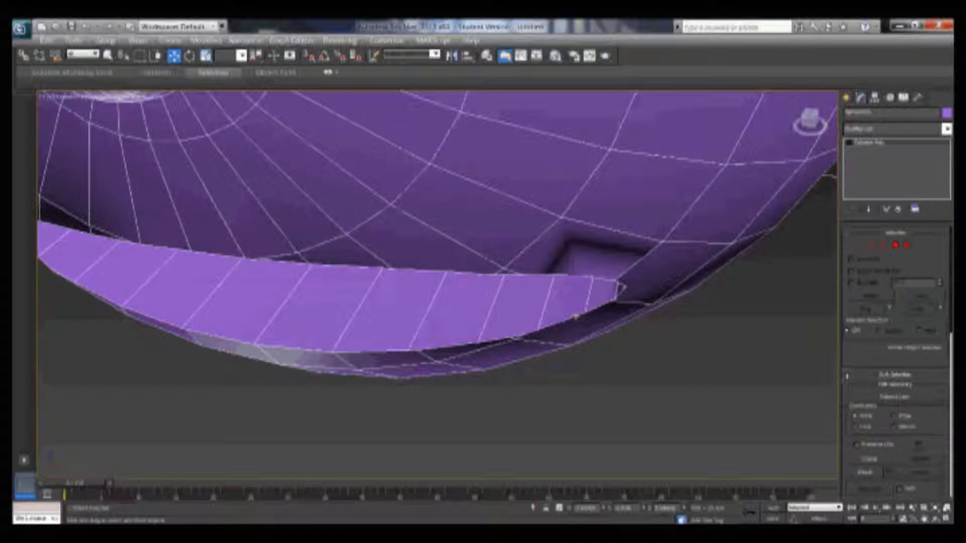
# Step: Reset the scene without saving the animal head
pyautogui.click(20, 28)
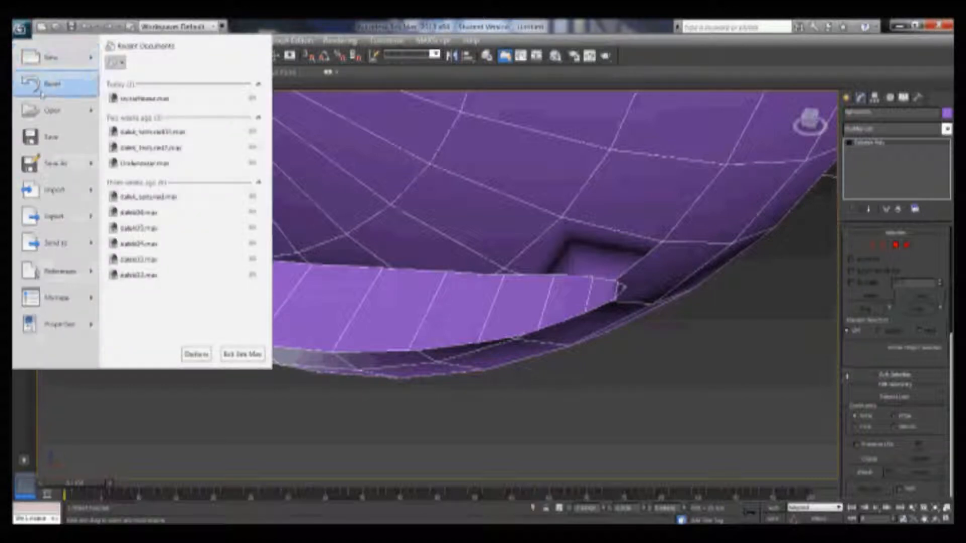
pyautogui.click(386, 249)
pyautogui.click(494, 322)
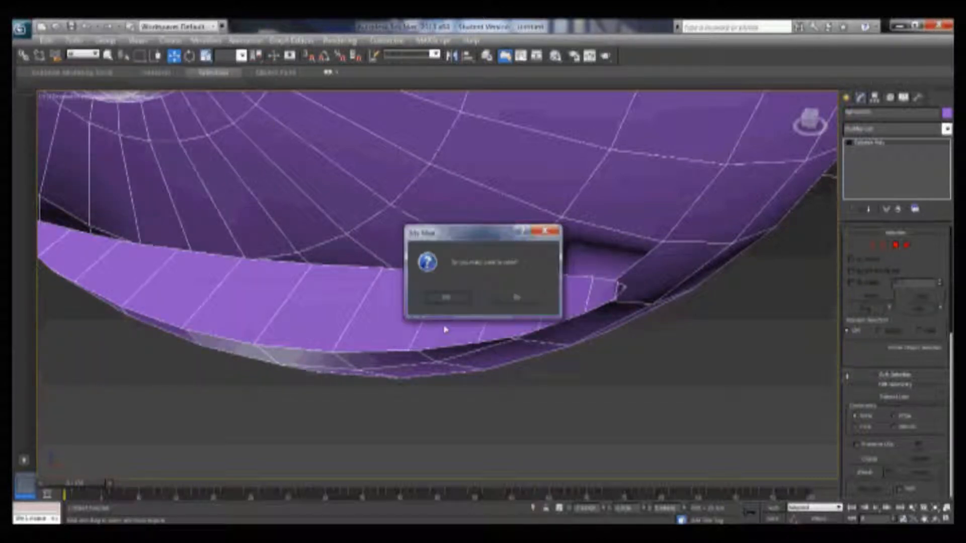
pyautogui.click(443, 300)
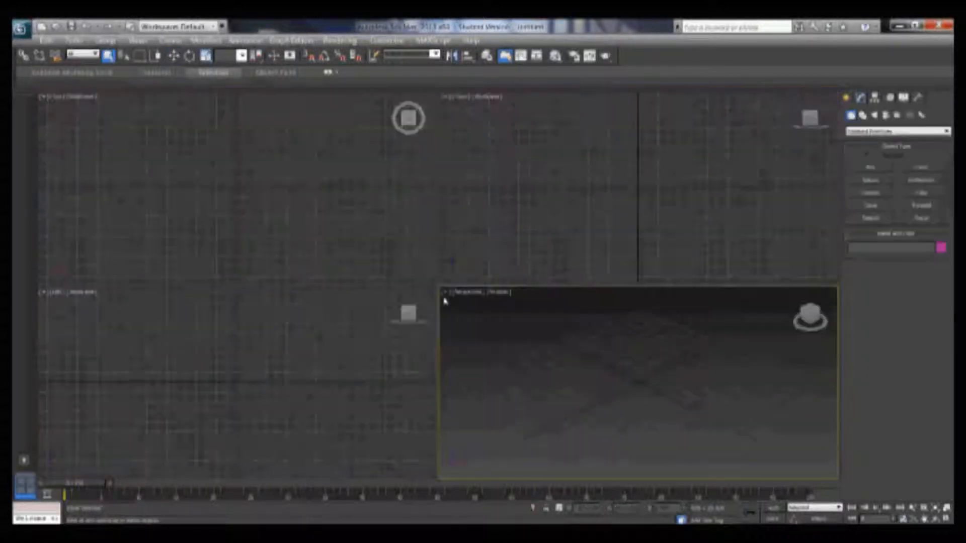
# Step: Create a roughly cube-shaped box in the upper-left area of the Top view
pyautogui.click(875, 170)
pyautogui.moveTo(115, 123); pyautogui.dragTo(208, 198)
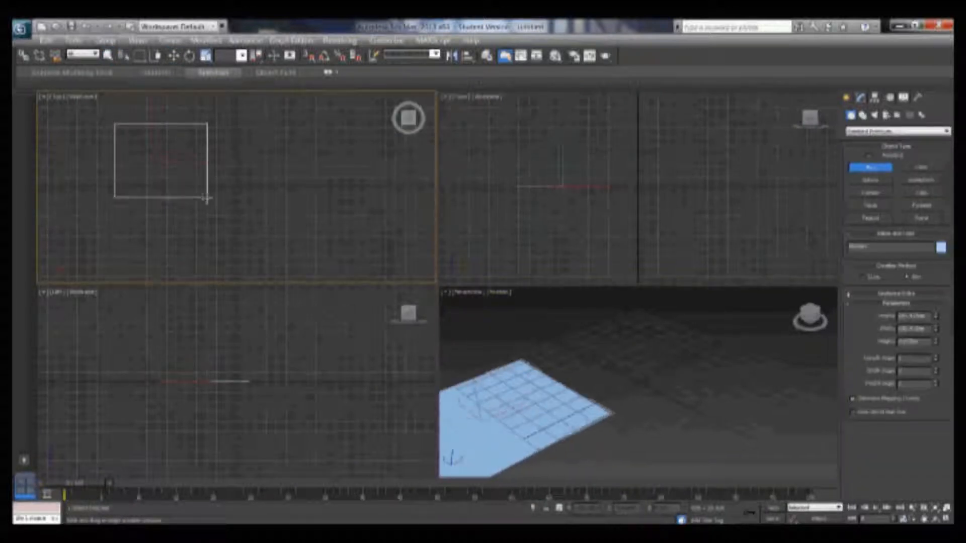
pyautogui.click(193, 130)
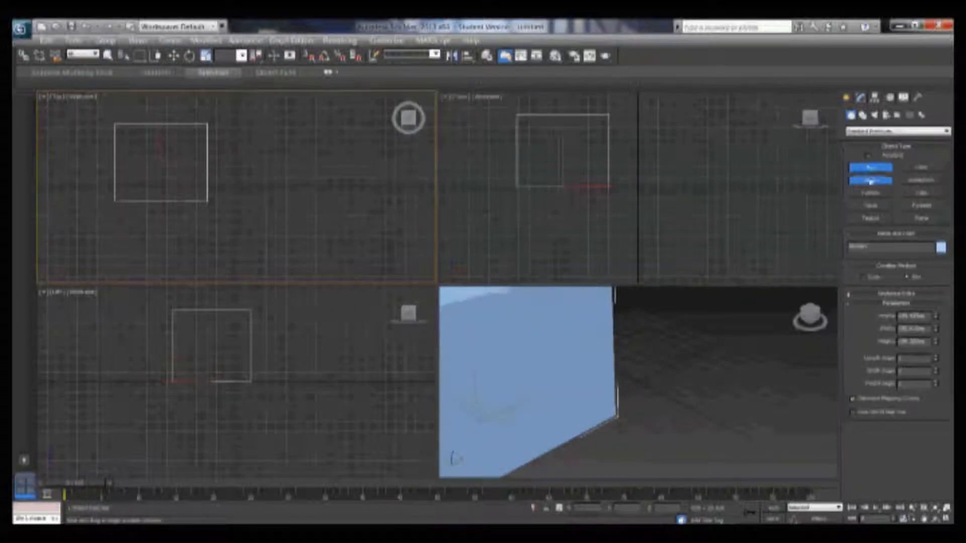
# Step: Create a sphere about half the box's size in the Top view, overlapping the box's lower-right corner
pyautogui.click(870, 181)
pyautogui.moveTo(197, 180); pyautogui.dragTo(208, 214)
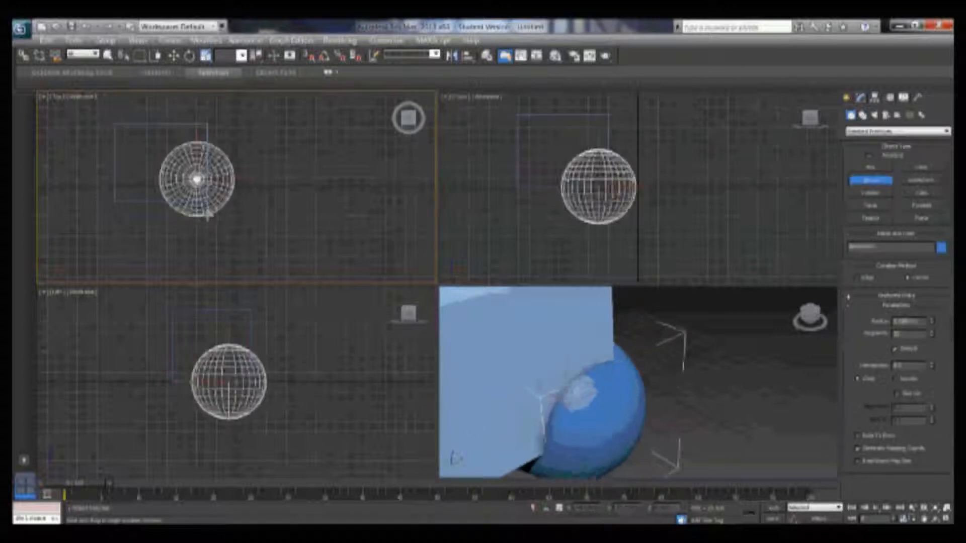
pyautogui.scroll(-2, 579, 379)
pyautogui.moveTo(579, 378); pyautogui.dragTo(645, 379, button='middle')
pyautogui.scroll(-3, 645, 378)
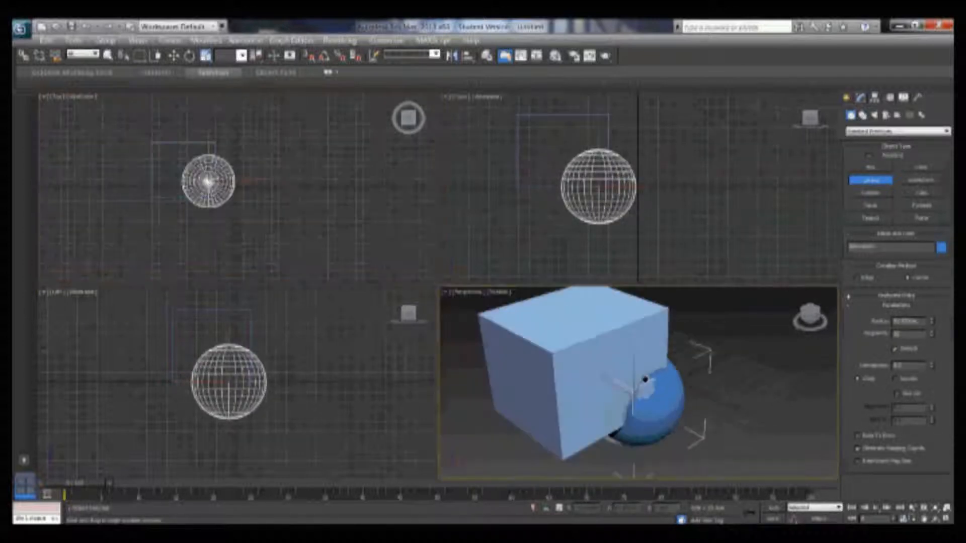
pyautogui.scroll(-3, 644, 379)
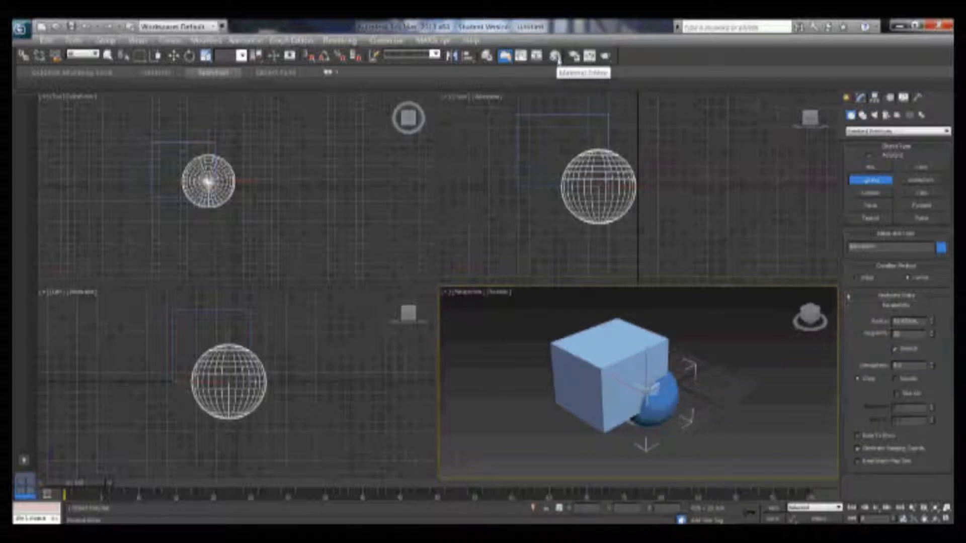
# Step: Give the first material slot a pure blue diffuse color, name it blue, and assign it to the sphere
pyautogui.click(557, 56)
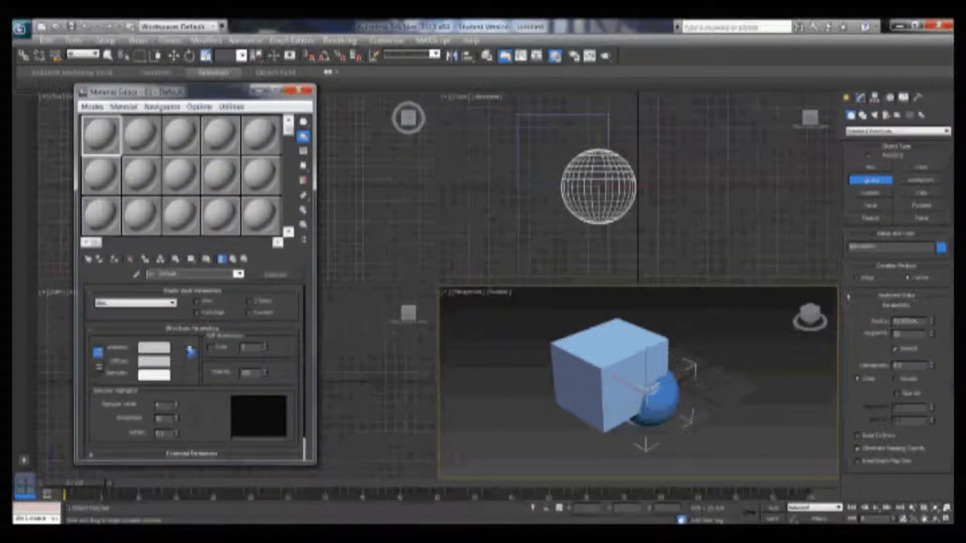
pyautogui.click(154, 362)
pyautogui.click(280, 89)
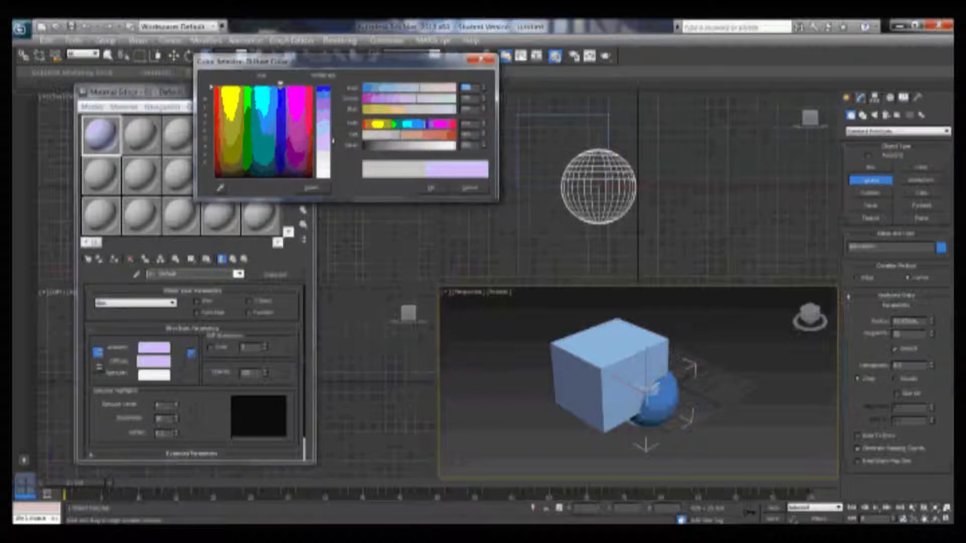
pyautogui.click(323, 89)
pyautogui.click(439, 187)
pyautogui.moveTo(178, 274); pyautogui.dragTo(134, 275)
pyautogui.write('blue')
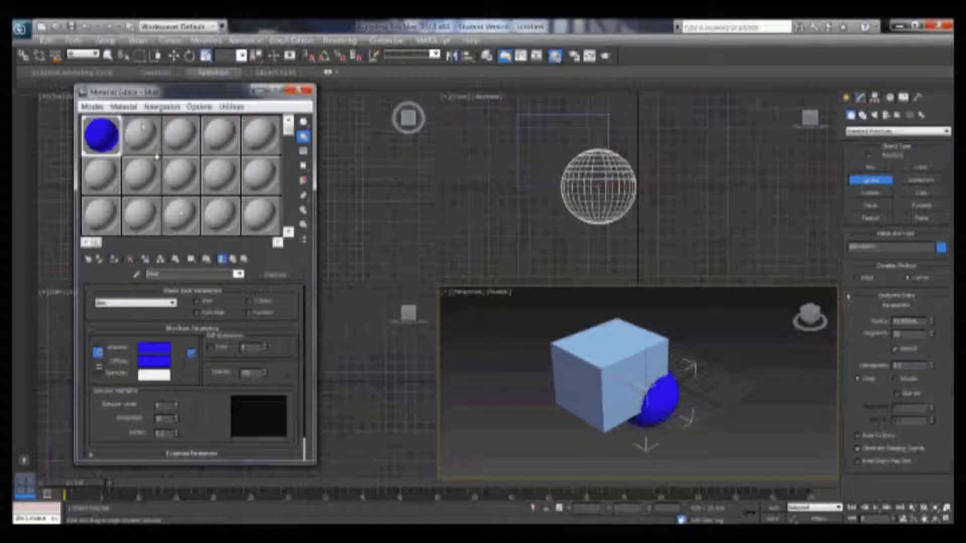
# Step: Give the second material slot a pure red diffuse color and name it red
pyautogui.click(156, 150)
pyautogui.click(155, 364)
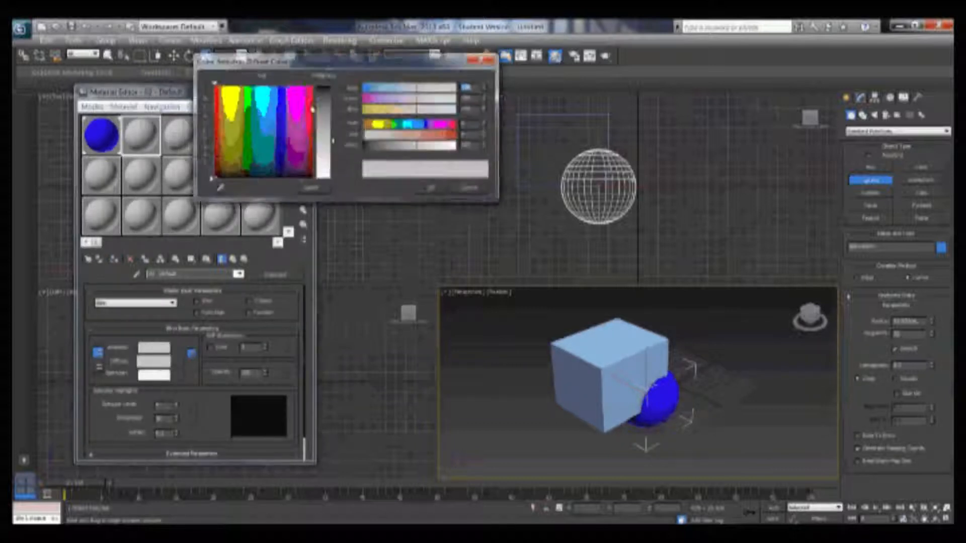
pyautogui.click(218, 87)
pyautogui.click(324, 88)
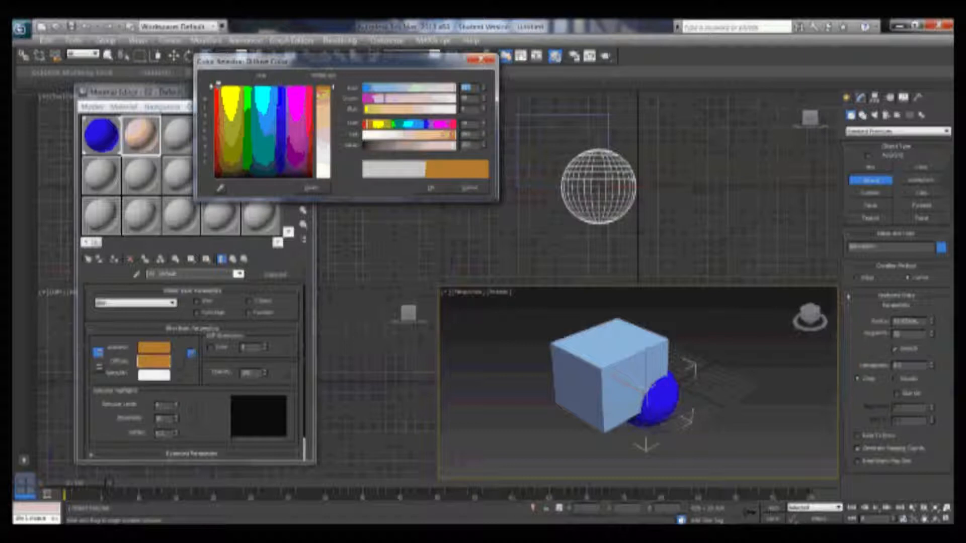
pyautogui.click(310, 88)
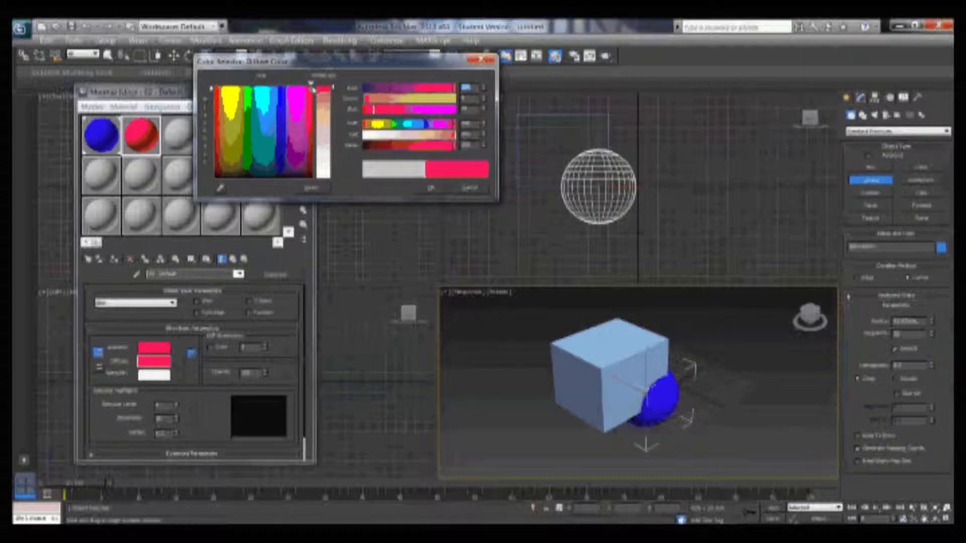
pyautogui.click(220, 90)
pyautogui.click(216, 88)
pyautogui.click(443, 190)
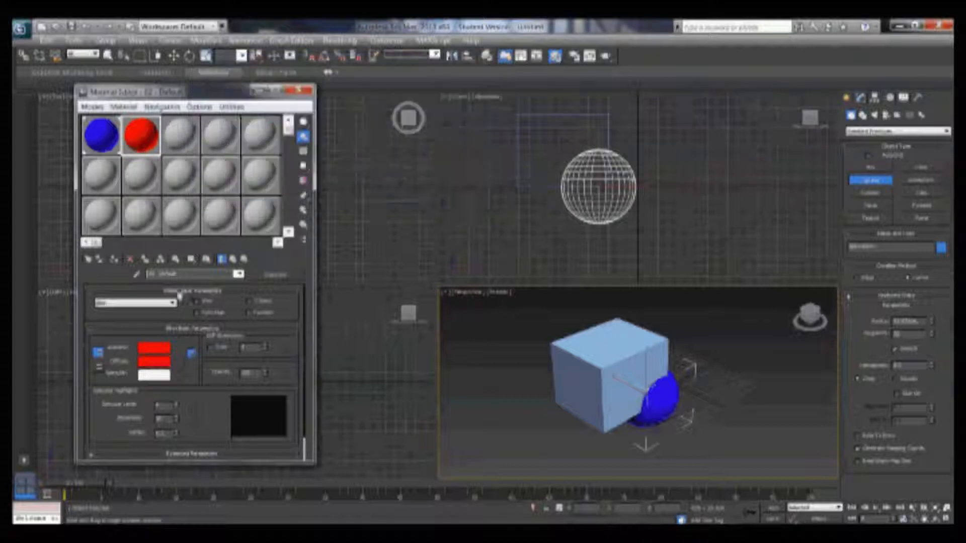
pyautogui.moveTo(188, 273); pyautogui.dragTo(126, 272)
pyautogui.write('red')
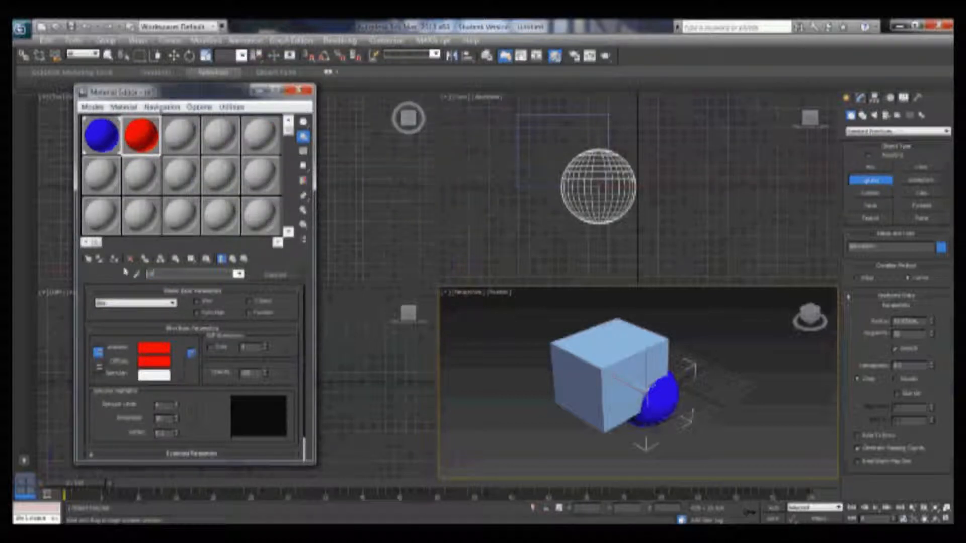
# Step: Select the box and assign the red material to it
pyautogui.click(606, 388)
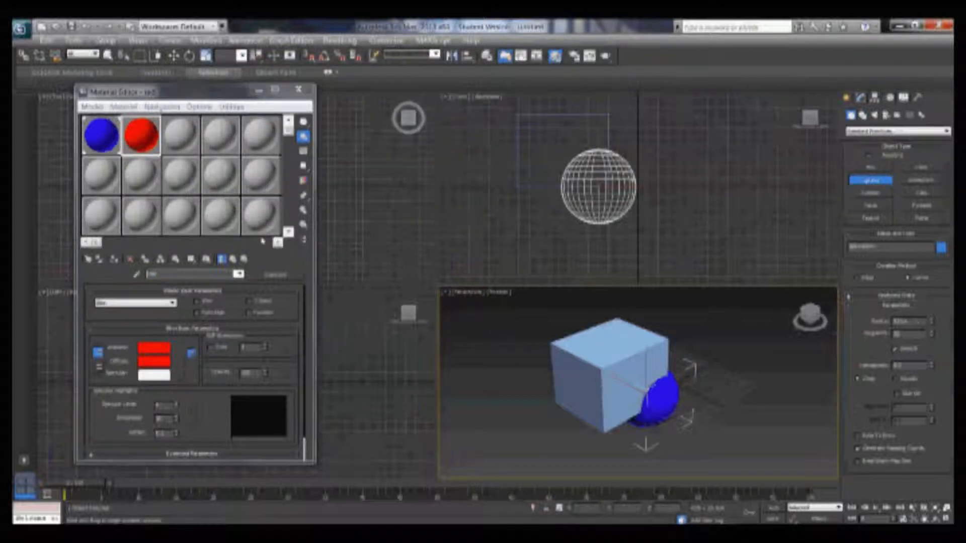
pyautogui.click(109, 55)
pyautogui.click(578, 361)
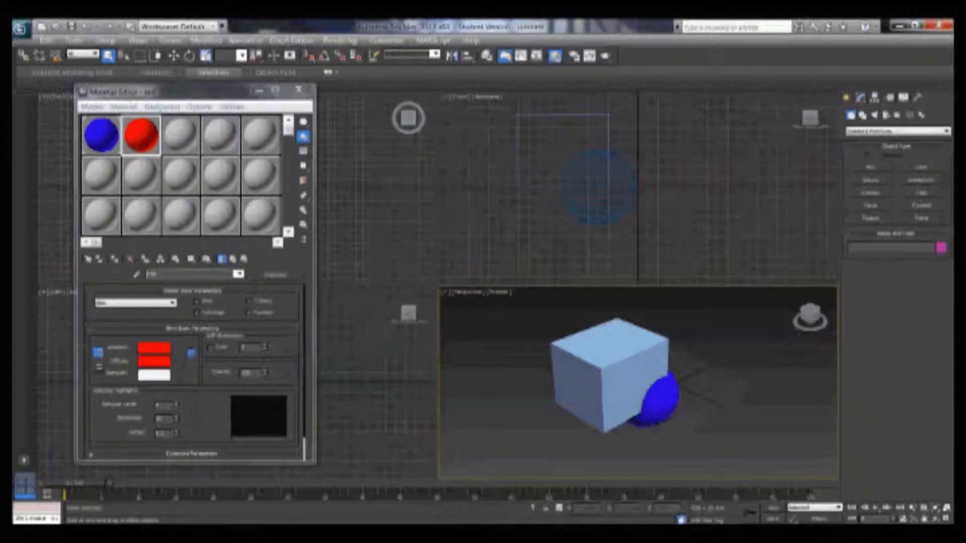
pyautogui.click(114, 259)
pyautogui.click(298, 90)
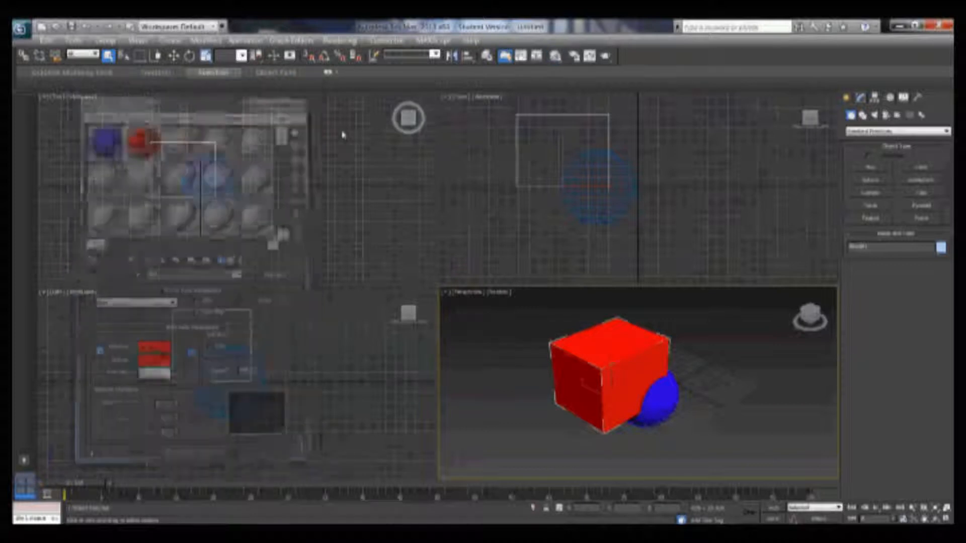
# Step: Subtract the blue sphere from the red box with ProBoolean and inspect the resulting cavity
pyautogui.keyDown('alt'); pyautogui.moveTo(644, 383); pyautogui.dragTo(597, 360, button='middle'); pyautogui.keyUp('alt')
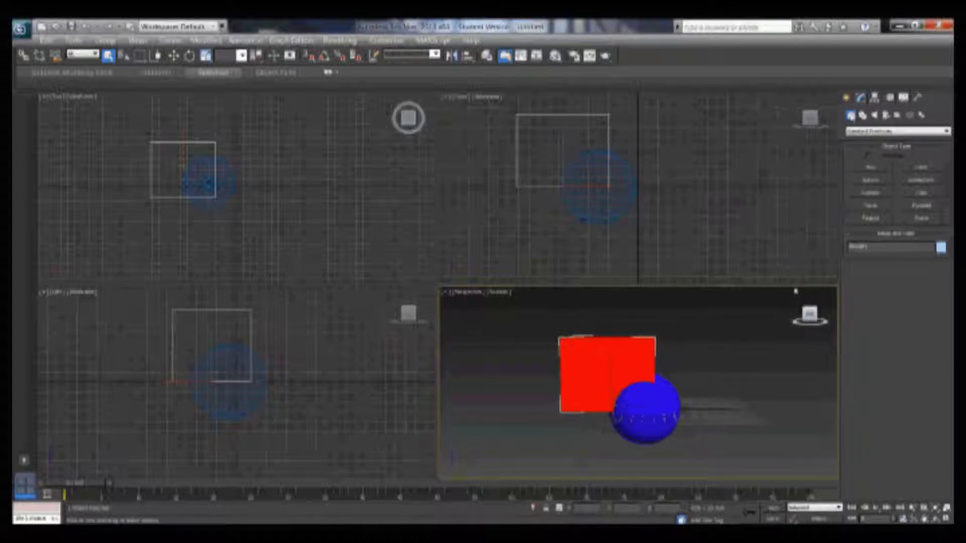
pyautogui.click(878, 132)
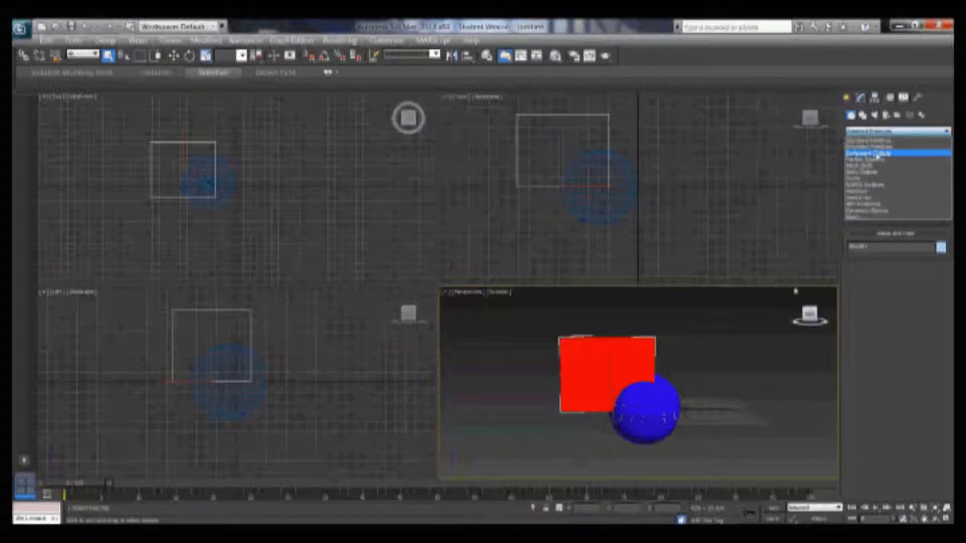
pyautogui.click(878, 154)
pyautogui.click(870, 231)
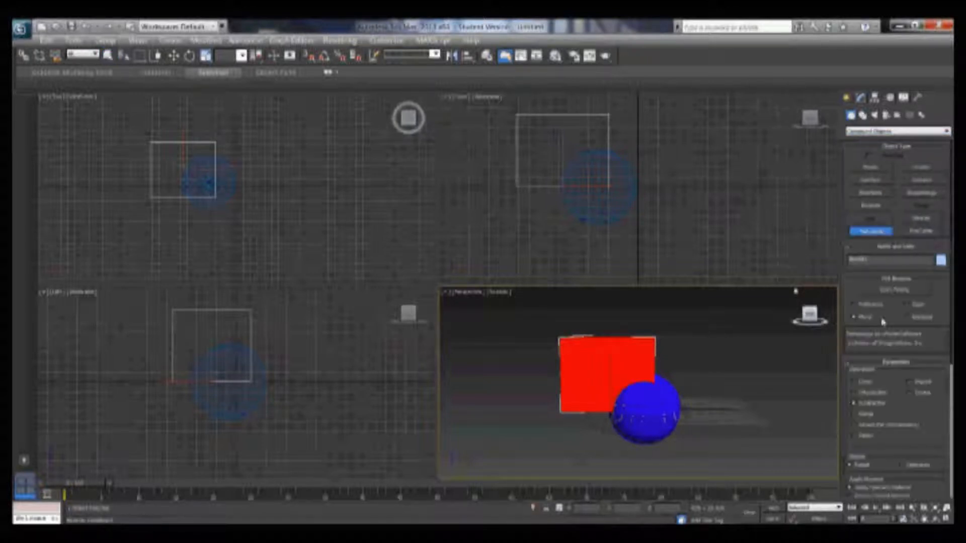
pyautogui.click(911, 294)
pyautogui.click(661, 418)
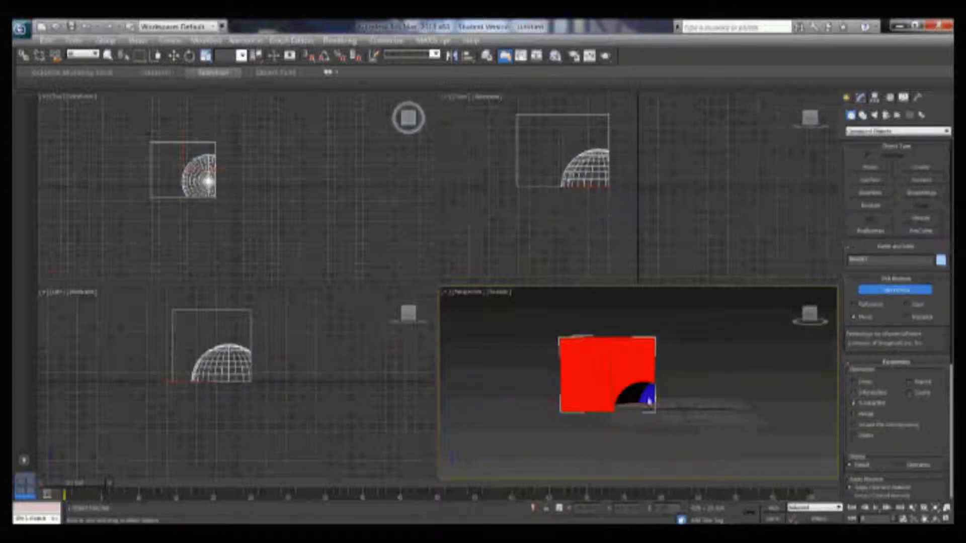
pyautogui.moveTo(624, 392)
pyautogui.keyDown('alt'); pyautogui.mouseDown(button='middle')
pyautogui.moveTo(589, 372)
pyautogui.moveTo(627, 386)
pyautogui.mouseUp(button='middle'); pyautogui.keyUp('alt')
pyautogui.scroll(3, 609, 372)
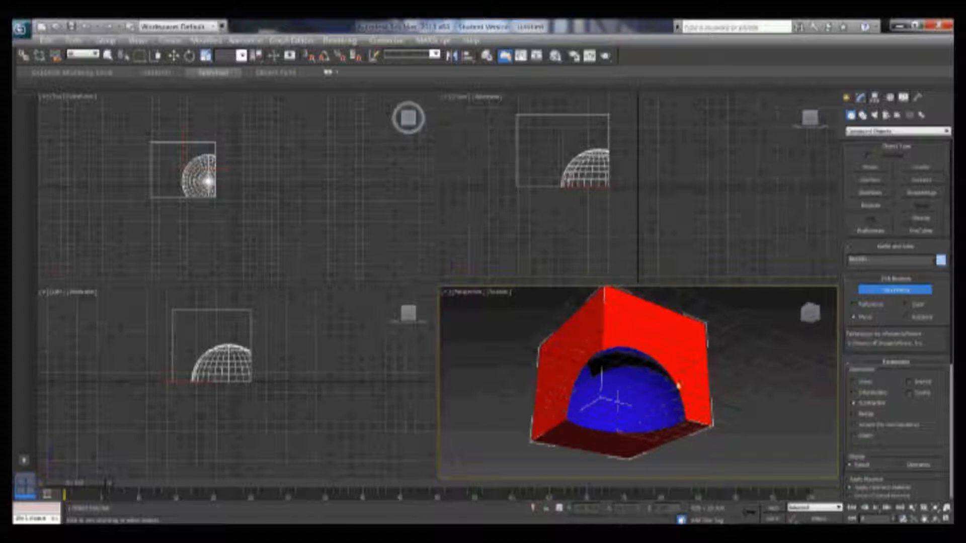
pyautogui.click(927, 294)
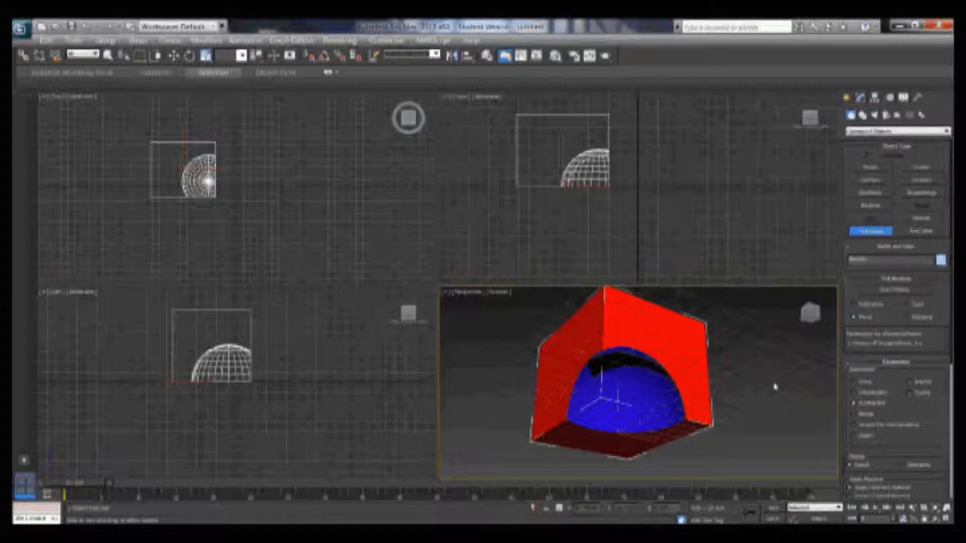
# Step: Pick the cut box's combined red and blue material into the third material slot
pyautogui.press('m')
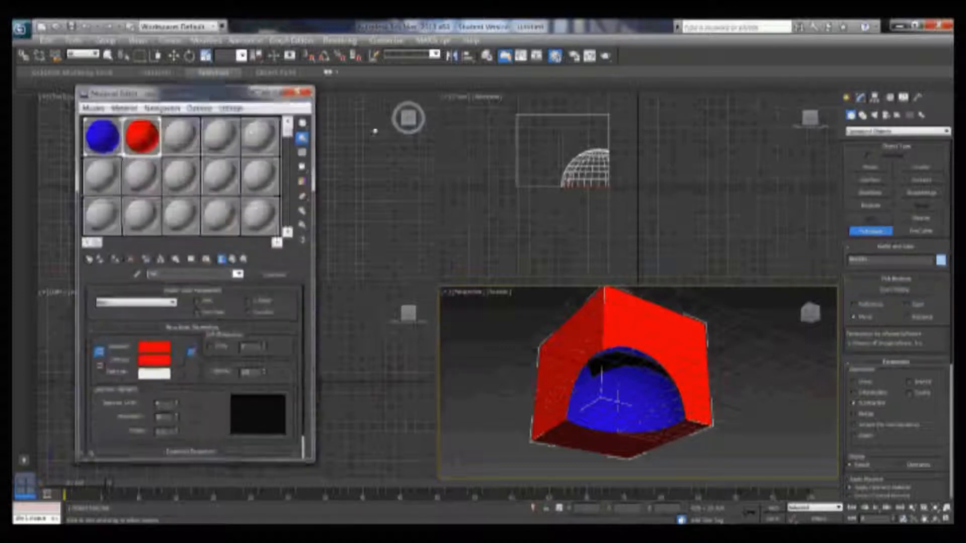
pyautogui.click(182, 132)
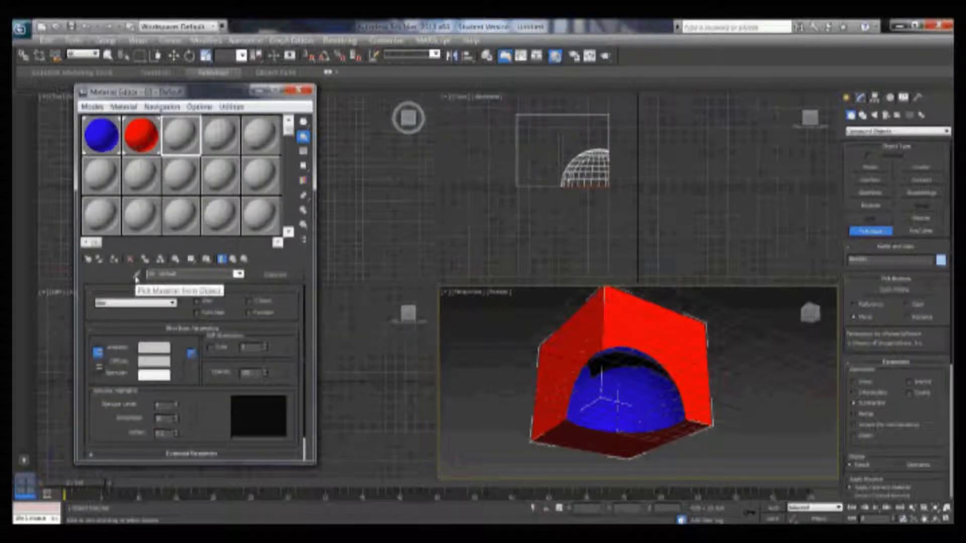
pyautogui.click(136, 276)
pyautogui.click(625, 330)
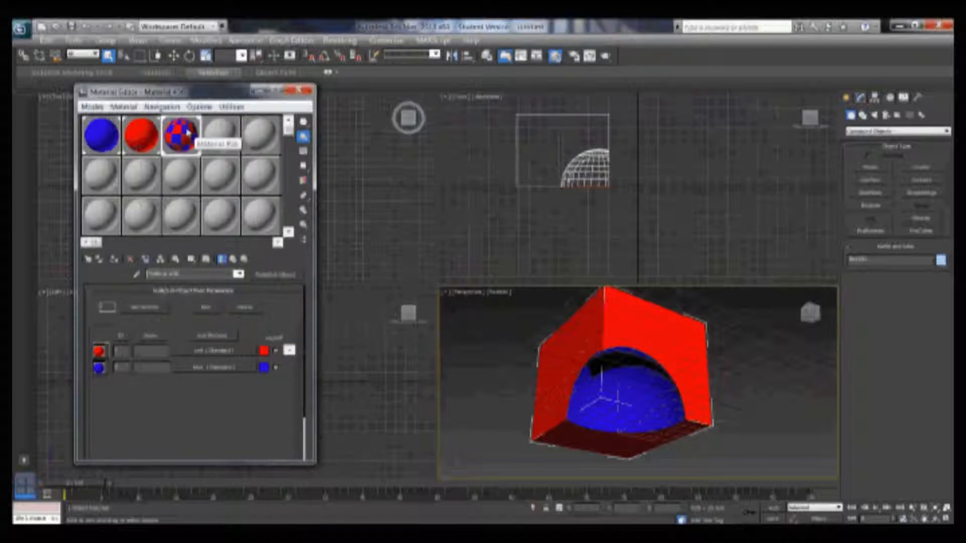
pyautogui.click(302, 90)
# Step: Reset the scene without saving the changes
pyautogui.click(22, 28)
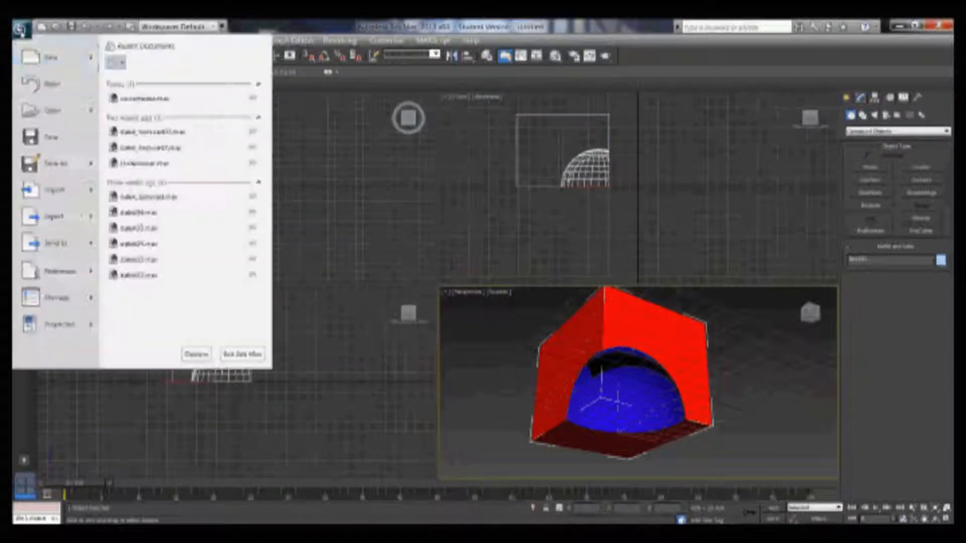
pyautogui.click(53, 88)
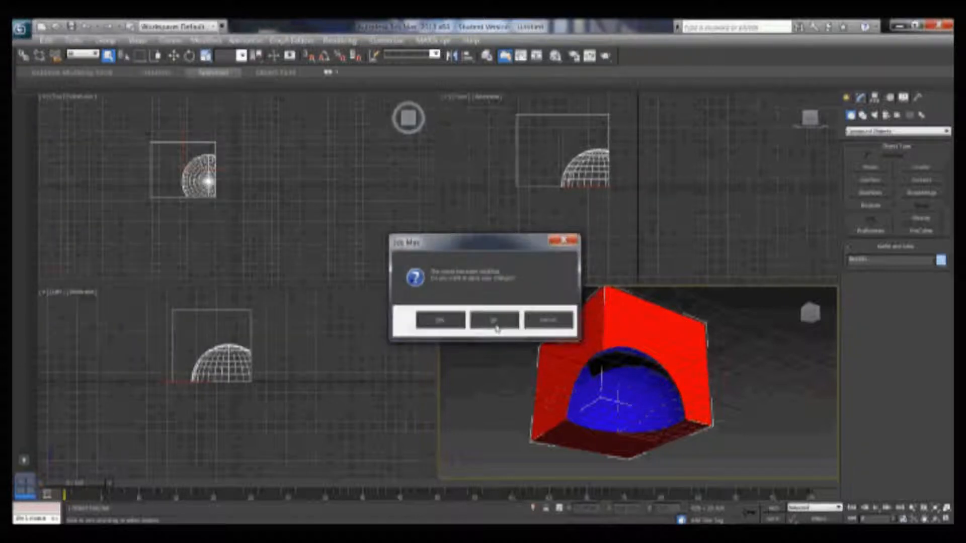
pyautogui.click(496, 319)
pyautogui.click(447, 300)
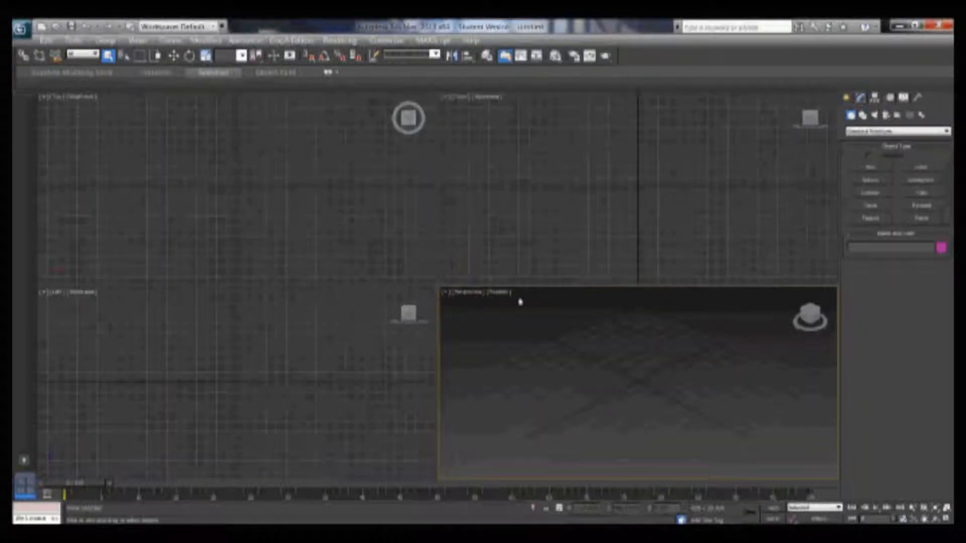
# Step: Create a rectangular box in the upper-left area of the Top view
pyautogui.click(876, 167)
pyautogui.moveTo(140, 126); pyautogui.dragTo(265, 208)
pyautogui.click(243, 143)
# Step: Create a sphere overlapping the box's lower-right corner in the Top view, and raise it slightly in the Front view
pyautogui.click(880, 181)
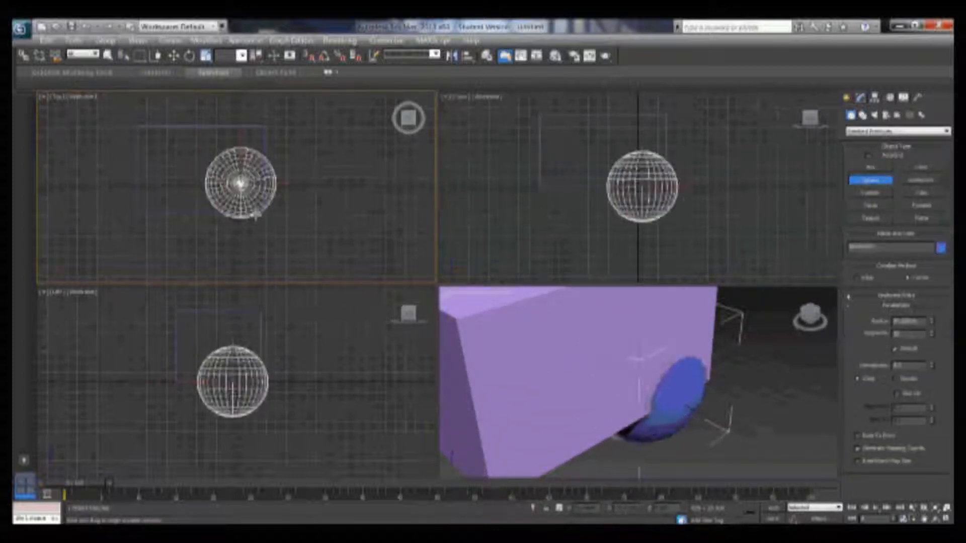
pyautogui.click(174, 56)
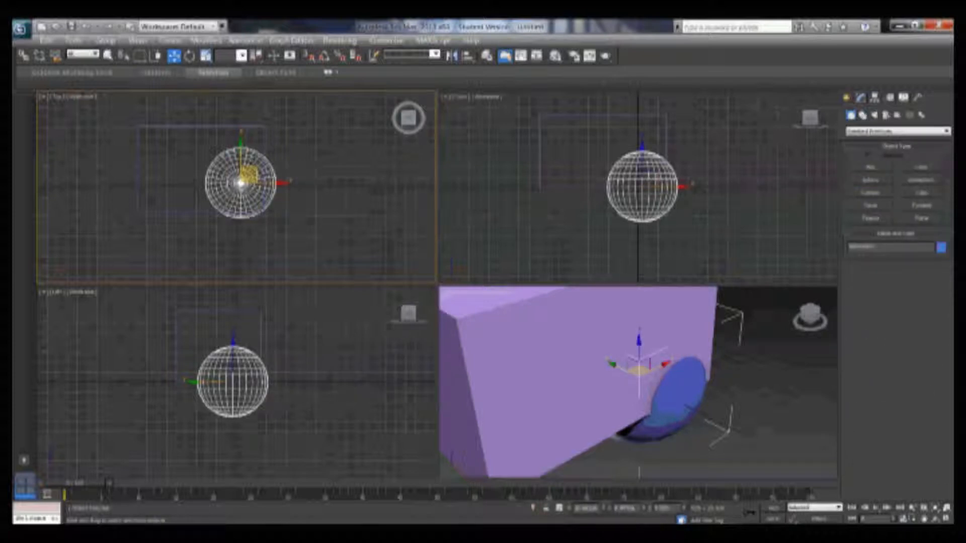
pyautogui.moveTo(649, 182); pyautogui.dragTo(652, 156)
# Step: With Auto Key on, move the sphere past the box's left end at frame 90, and return to frame 0
pyautogui.click(773, 508)
pyautogui.moveTo(82, 486); pyautogui.dragTo(736, 498)
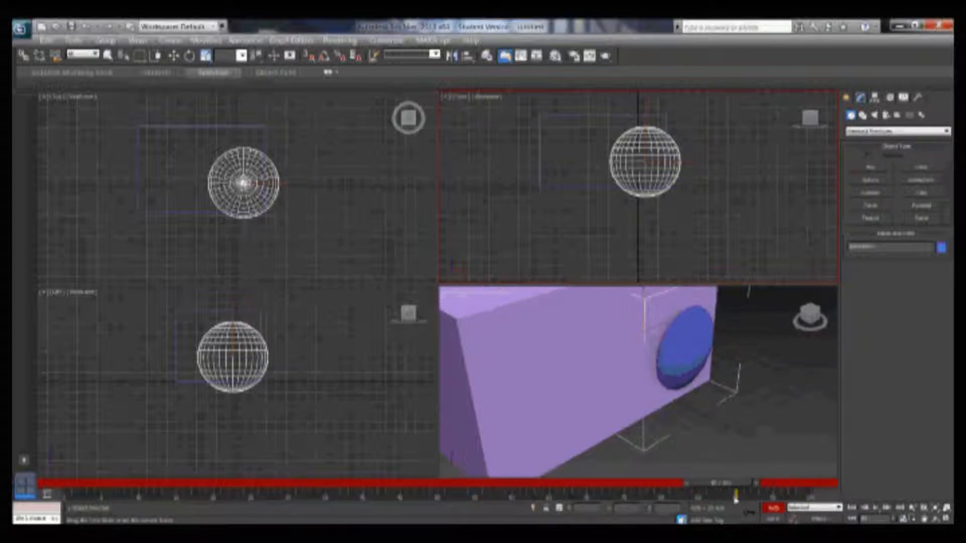
pyautogui.press('w')
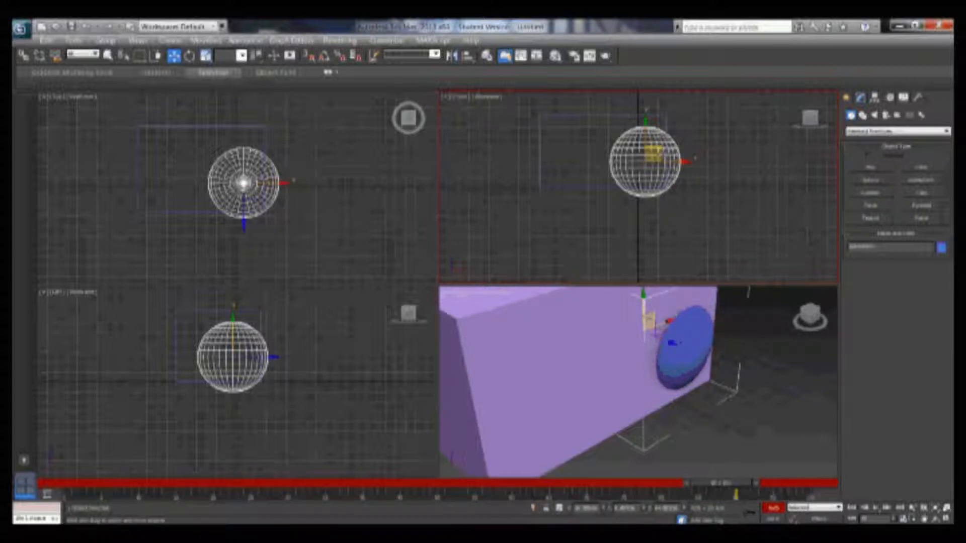
pyautogui.moveTo(653, 153); pyautogui.dragTo(526, 153)
pyautogui.scroll(-5, 619, 377)
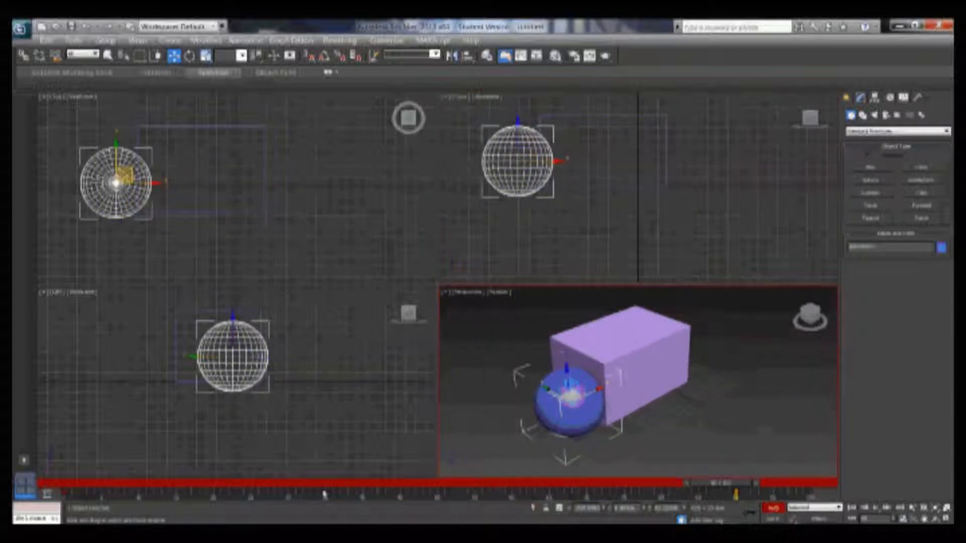
pyautogui.moveTo(730, 484); pyautogui.dragTo(68, 496)
# Step: Subtract the animated sphere from the box with ProBoolean
pyautogui.click(262, 134)
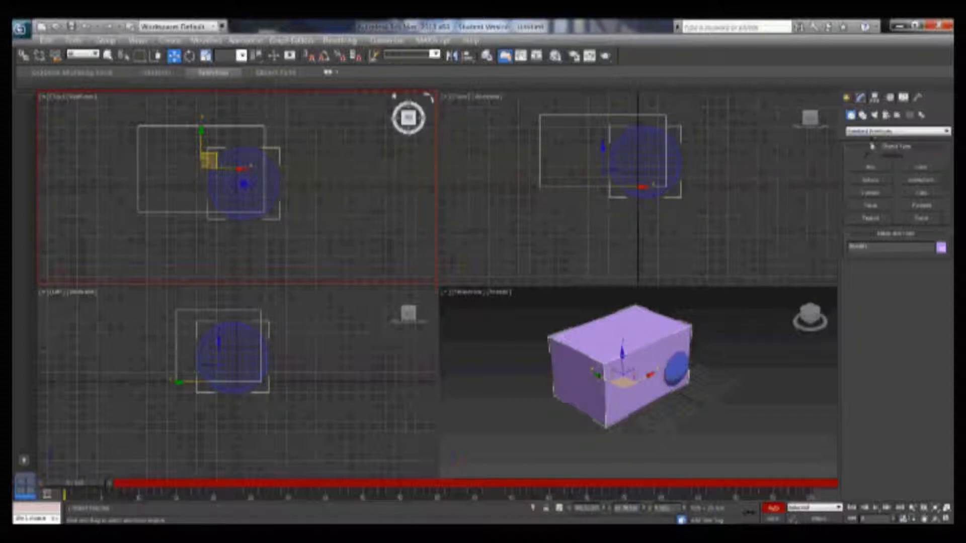
pyautogui.click(888, 132)
pyautogui.click(884, 151)
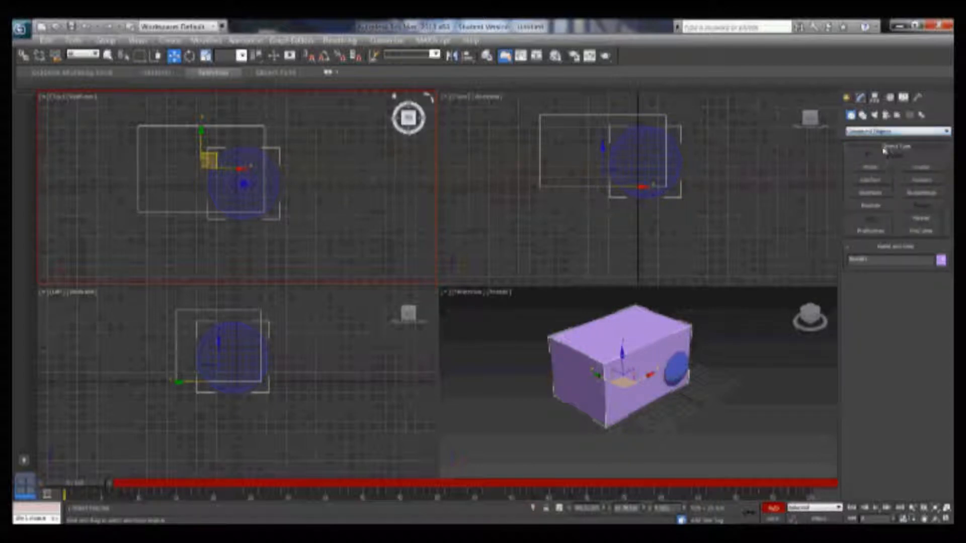
pyautogui.click(880, 232)
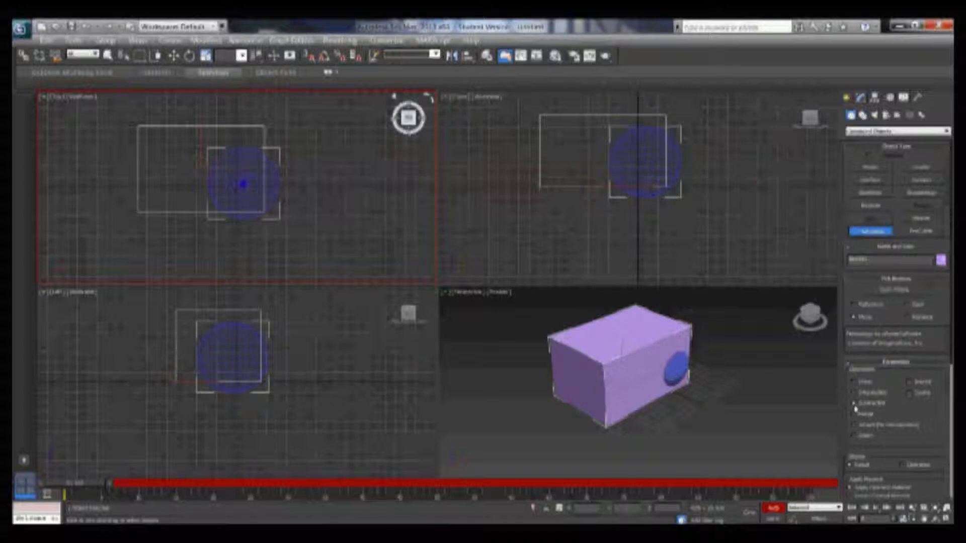
pyautogui.click(928, 292)
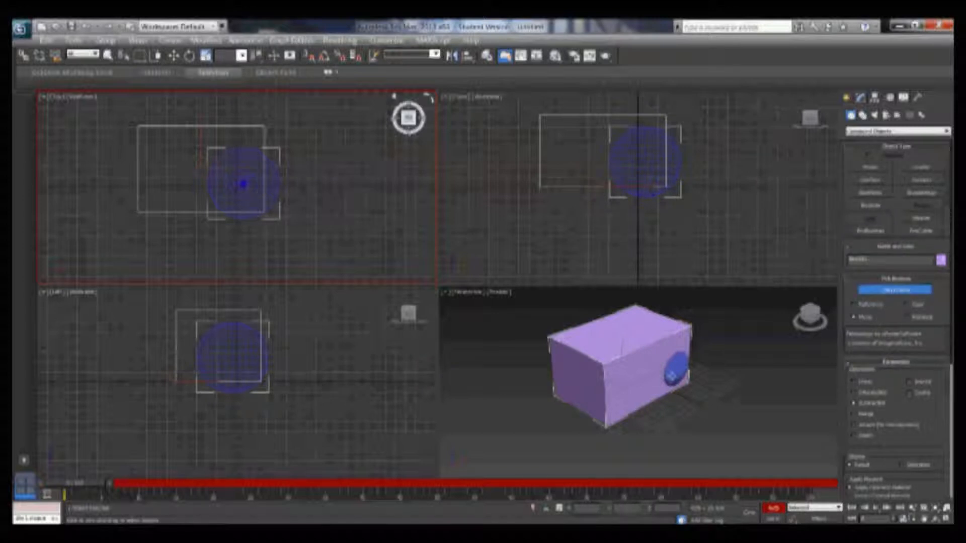
pyautogui.click(684, 375)
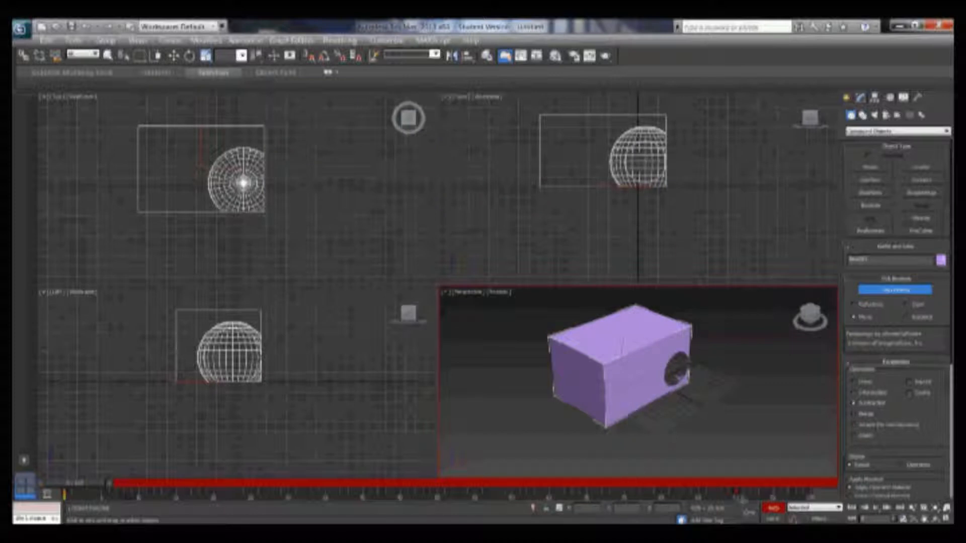
# Step: Play the animation in a maximized Perspective view, return to frame 0, and examine how the sphere cuts the box
pyautogui.click(877, 508)
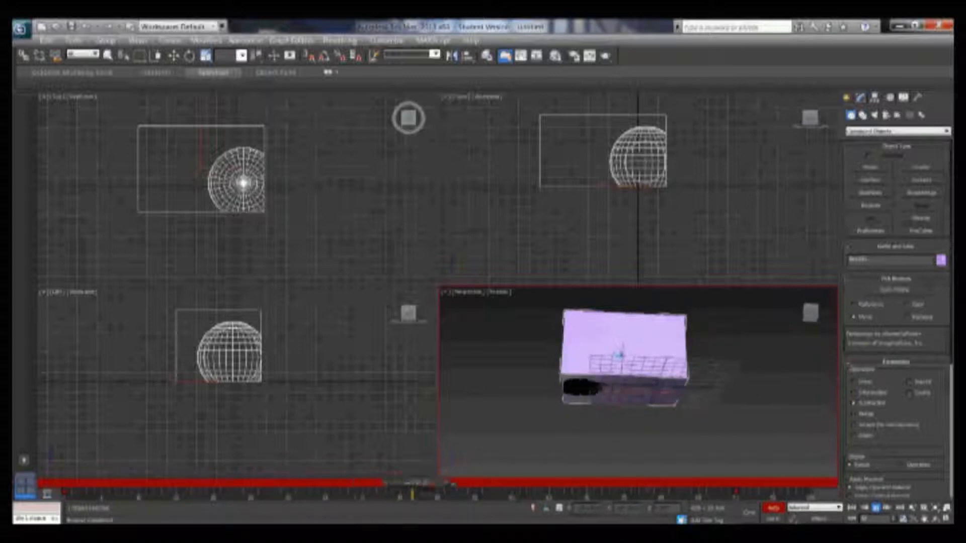
pyautogui.hotkey('alt', 'w')
pyautogui.moveTo(468, 296); pyautogui.dragTo(492, 332, button='middle')
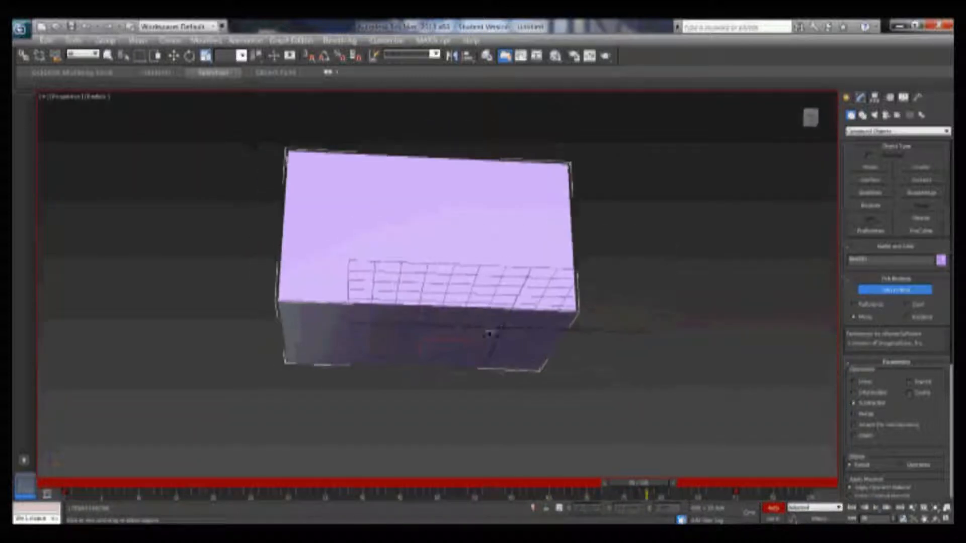
pyautogui.click(876, 508)
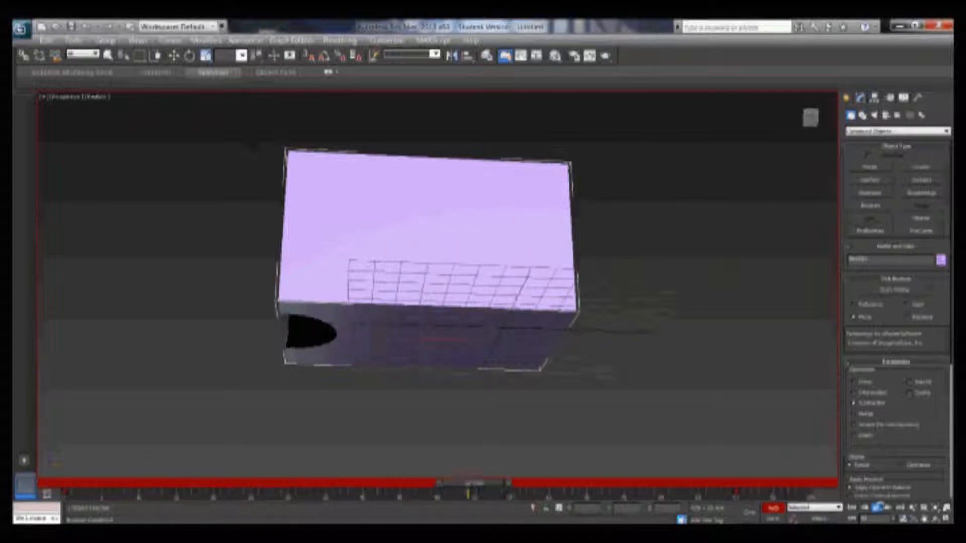
pyautogui.click(877, 508)
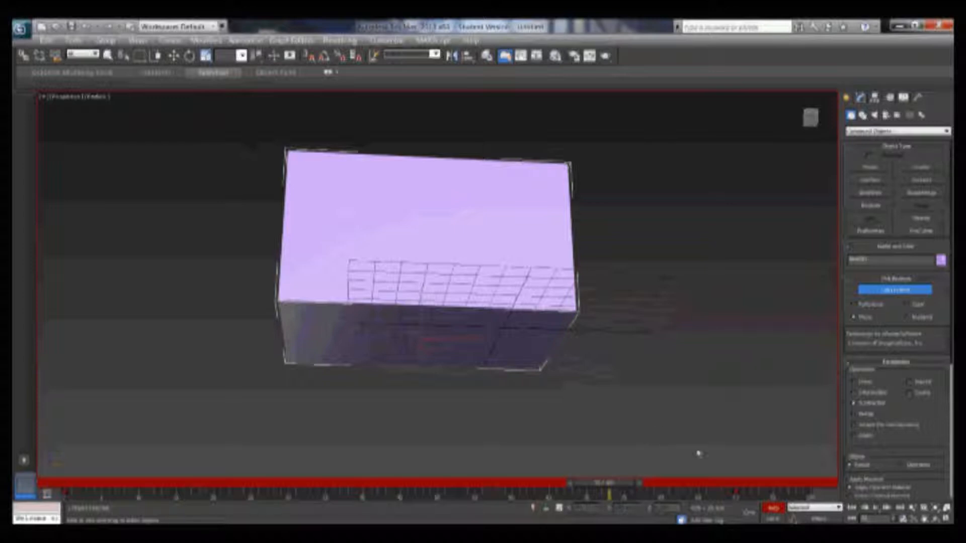
pyautogui.moveTo(613, 485); pyautogui.dragTo(67, 438)
pyautogui.keyDown('alt'); pyautogui.moveTo(468, 246); pyautogui.dragTo(404, 279, button='middle'); pyautogui.keyUp('alt')
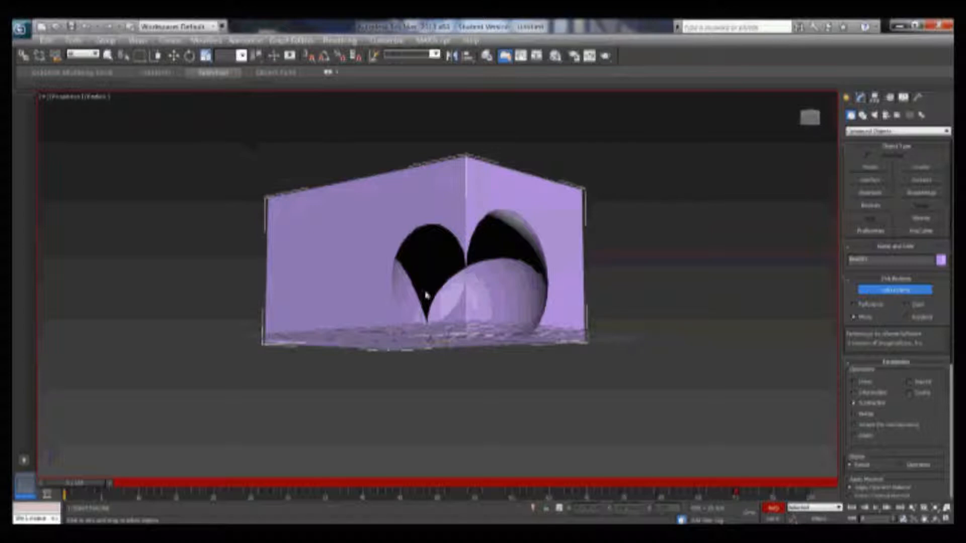
# Step: Stop picking Boolean operands, turn off Auto Key, and reset the scene without saving the changes
pyautogui.click(913, 294)
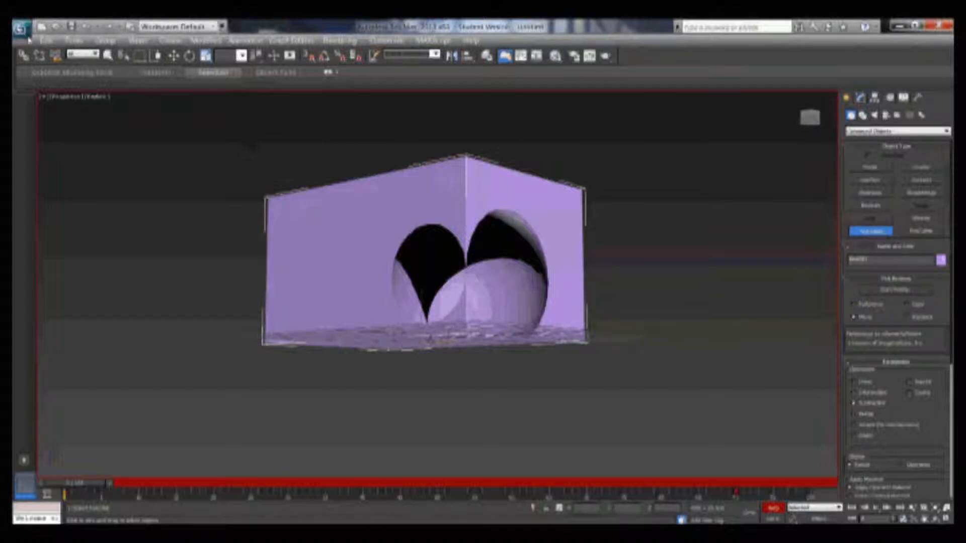
pyautogui.click(778, 512)
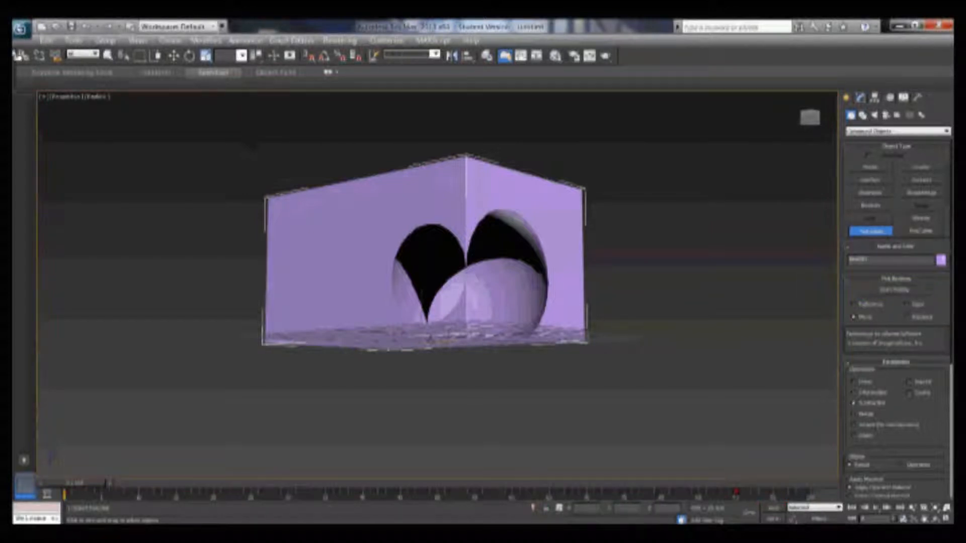
pyautogui.click(20, 29)
pyautogui.click(47, 82)
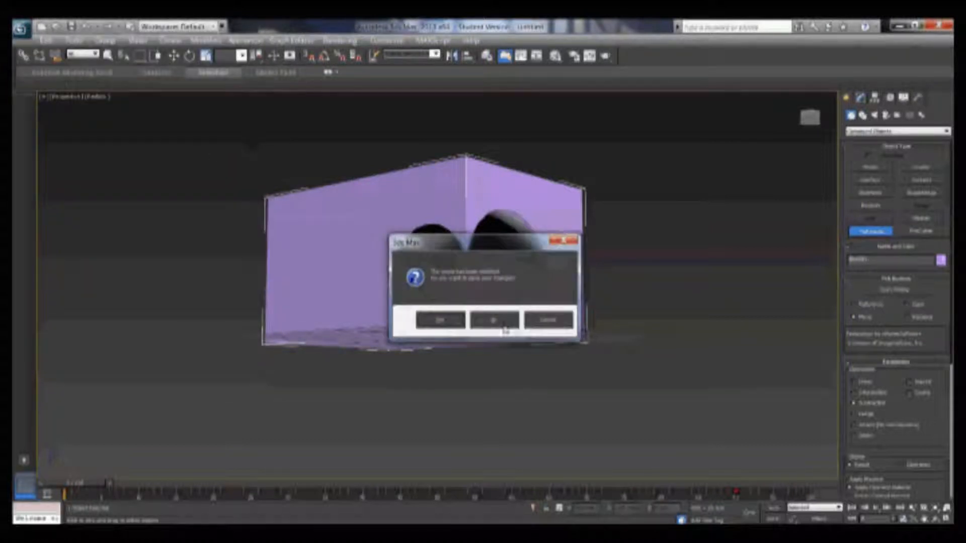
pyautogui.click(499, 321)
pyautogui.click(449, 301)
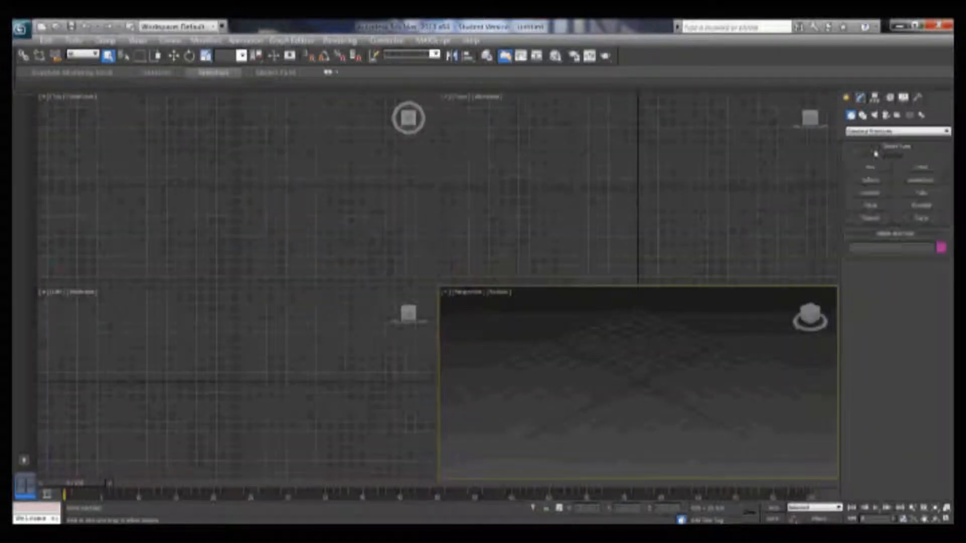
# Step: Create a wide rectangular box in the Top view, tall enough to enclose a sphere
pyautogui.click(871, 167)
pyautogui.moveTo(121, 119); pyautogui.dragTo(316, 246)
pyautogui.click(284, 151)
# Step: Create a sphere from the Front view inside the box's right half, bulging slightly through its end and top faces
pyautogui.click(871, 180)
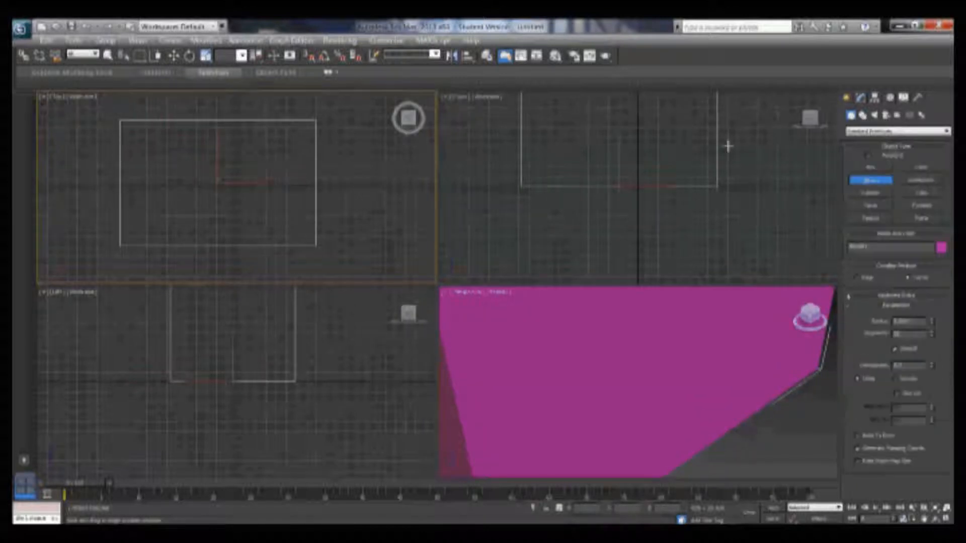
pyautogui.moveTo(671, 135); pyautogui.dragTo(678, 192)
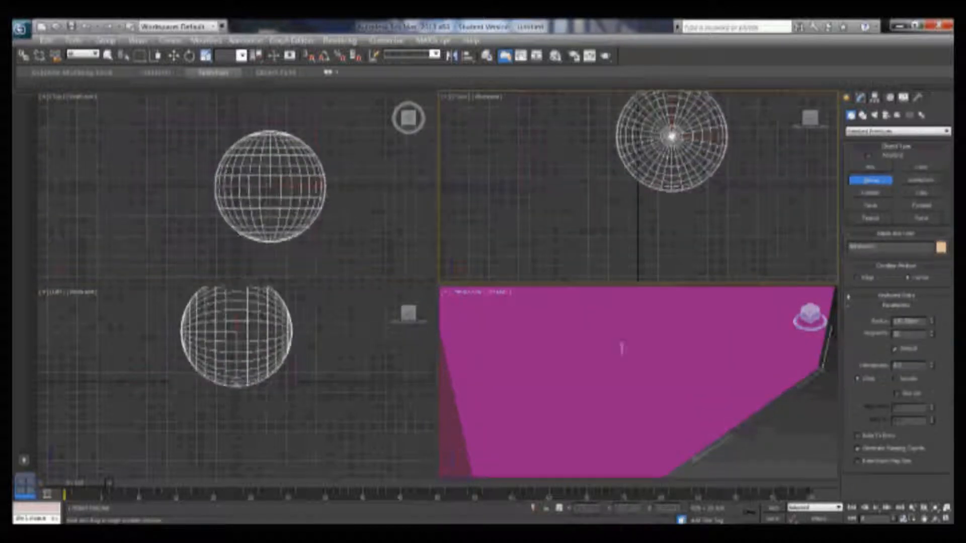
pyautogui.scroll(-5, 656, 367)
pyautogui.keyDown('alt'); pyautogui.moveTo(674, 360); pyautogui.dragTo(558, 349, button='middle'); pyautogui.keyUp('alt')
pyautogui.scroll(5, 558, 349)
pyautogui.scroll(-5, 608, 390)
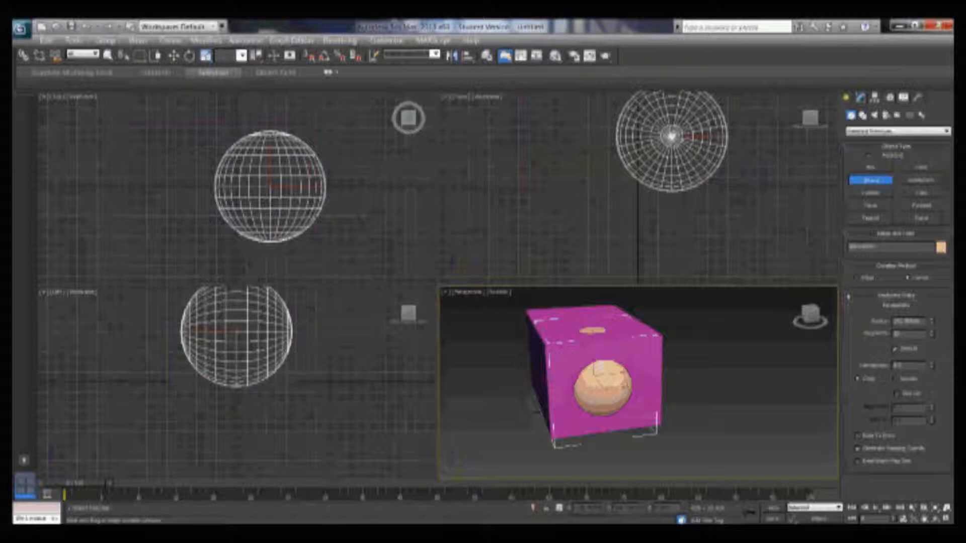
pyautogui.click(665, 341)
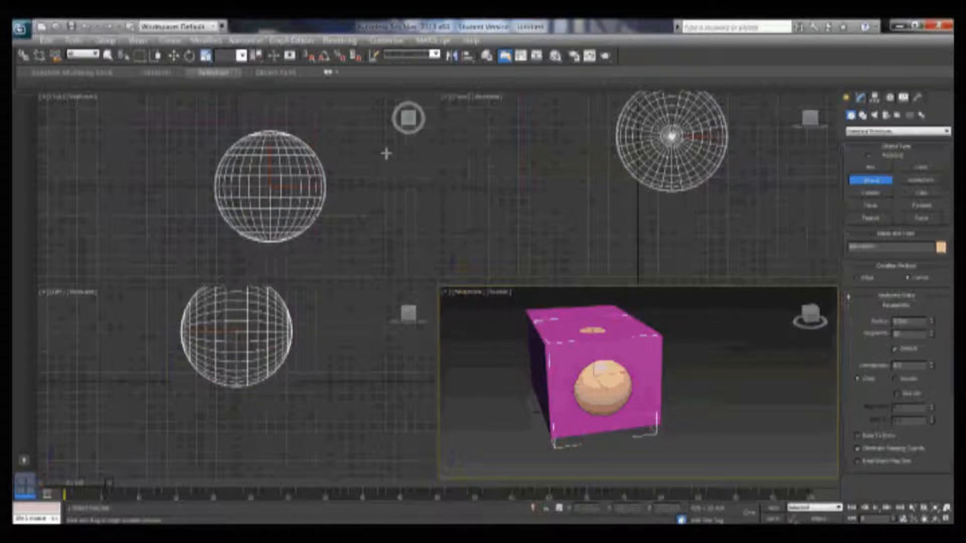
# Step: Select the box and start a ProBoolean subtraction on it with Make Quadrilaterals enabled
pyautogui.click(108, 55)
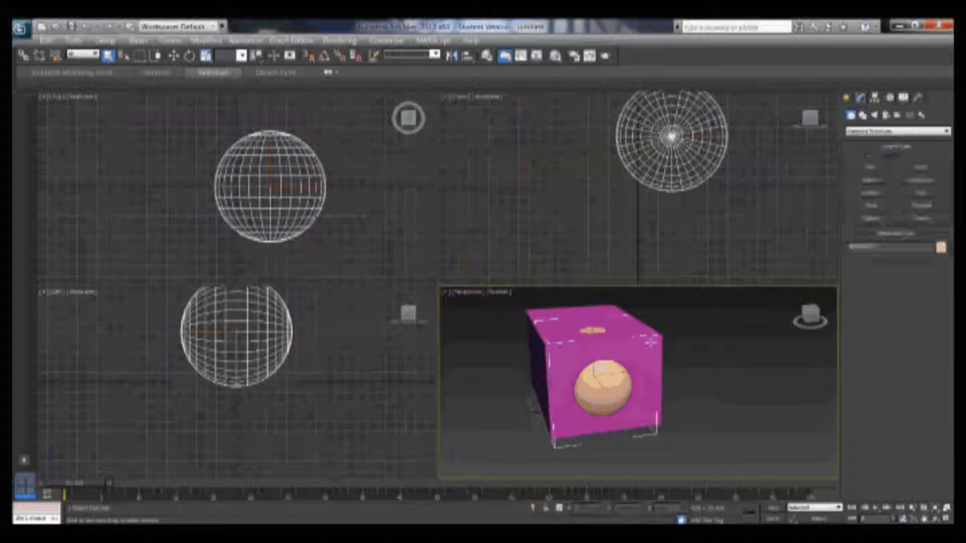
pyautogui.click(652, 342)
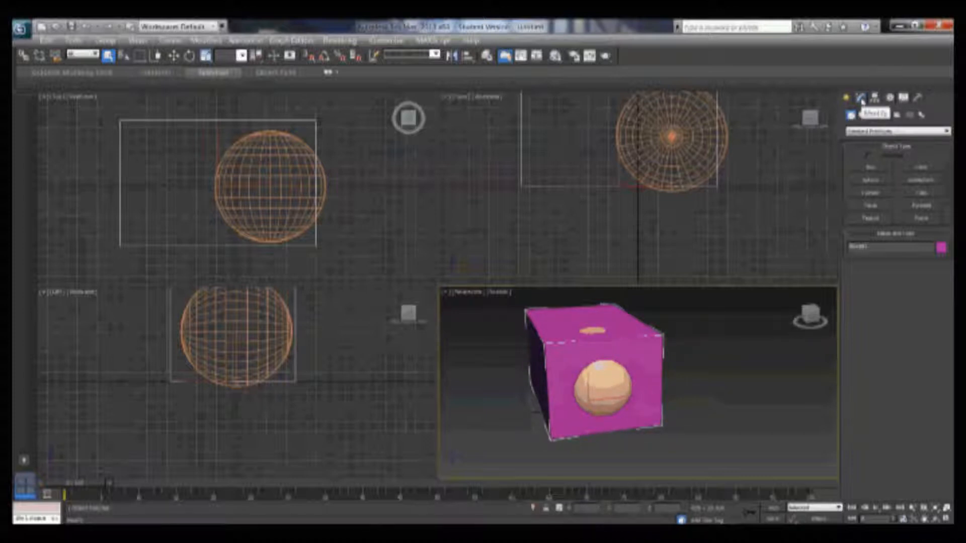
pyautogui.click(873, 131)
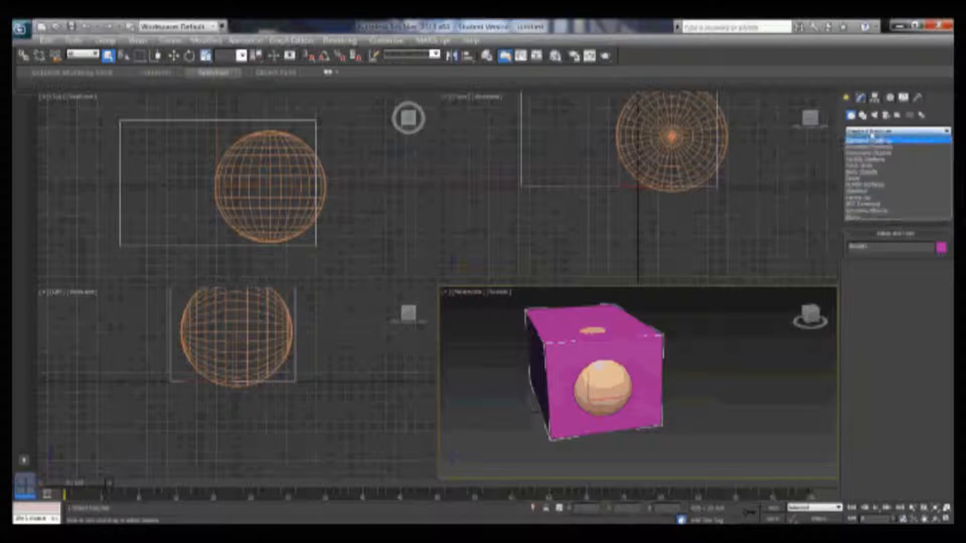
pyautogui.click(871, 154)
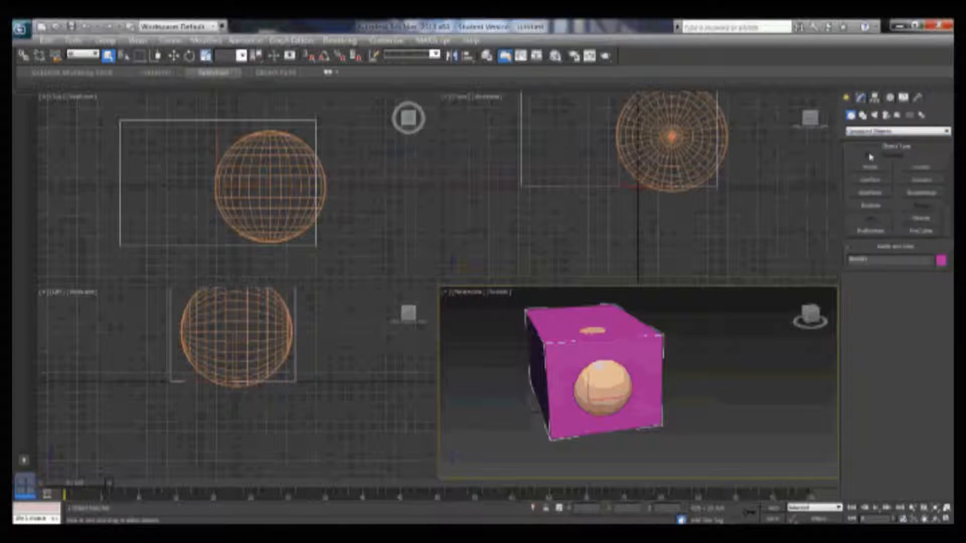
pyautogui.click(871, 231)
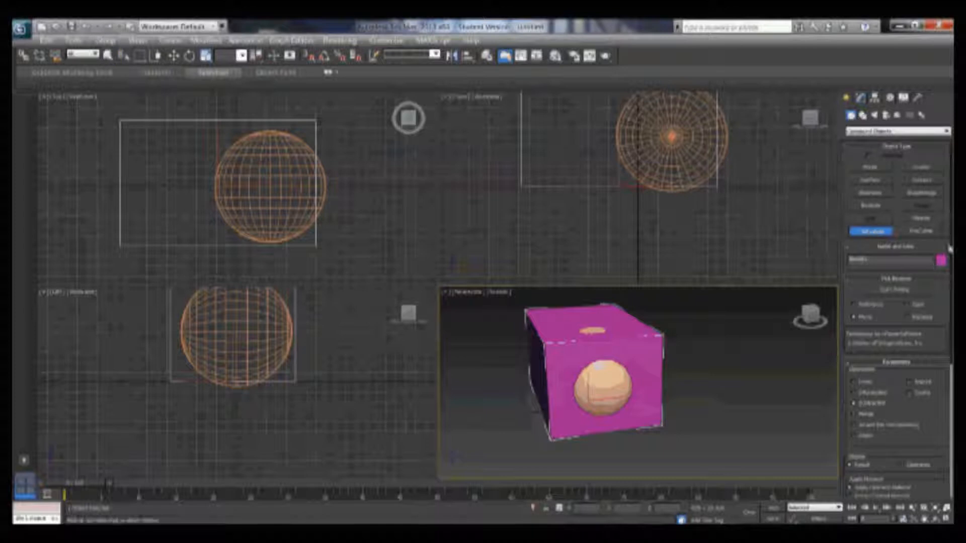
pyautogui.moveTo(952, 238); pyautogui.dragTo(953, 433)
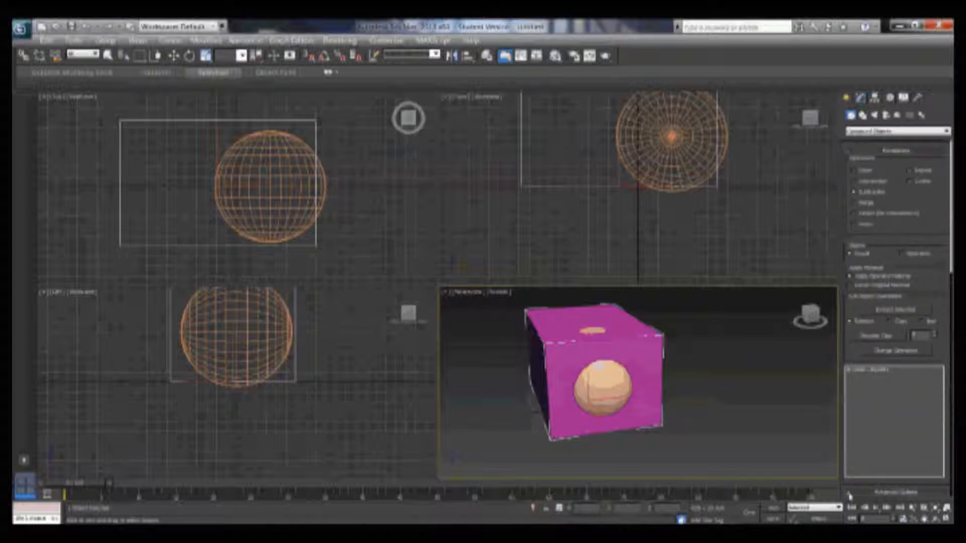
pyautogui.click(849, 494)
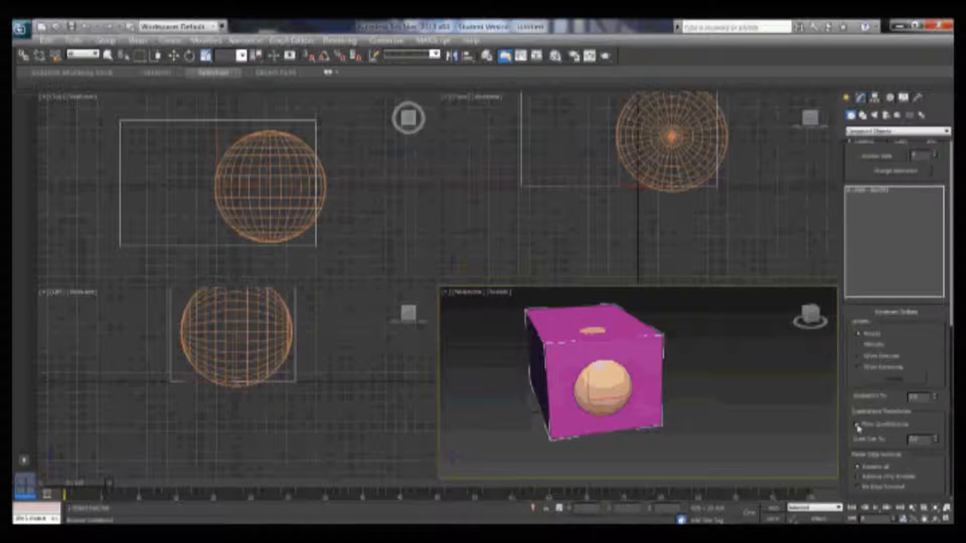
pyautogui.moveTo(950, 417); pyautogui.dragTo(952, 249)
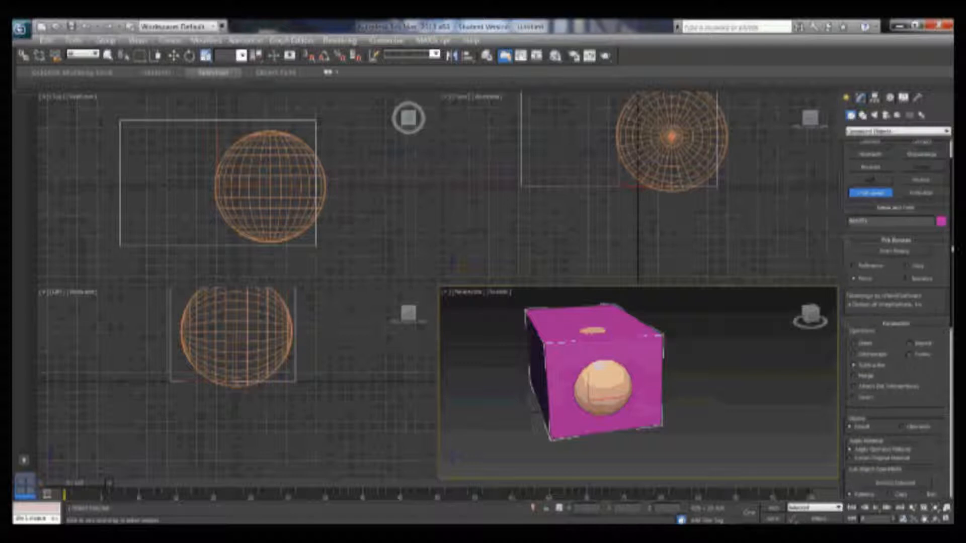
# Step: Pick the sphere as the operand to subtract from the box
pyautogui.click(913, 254)
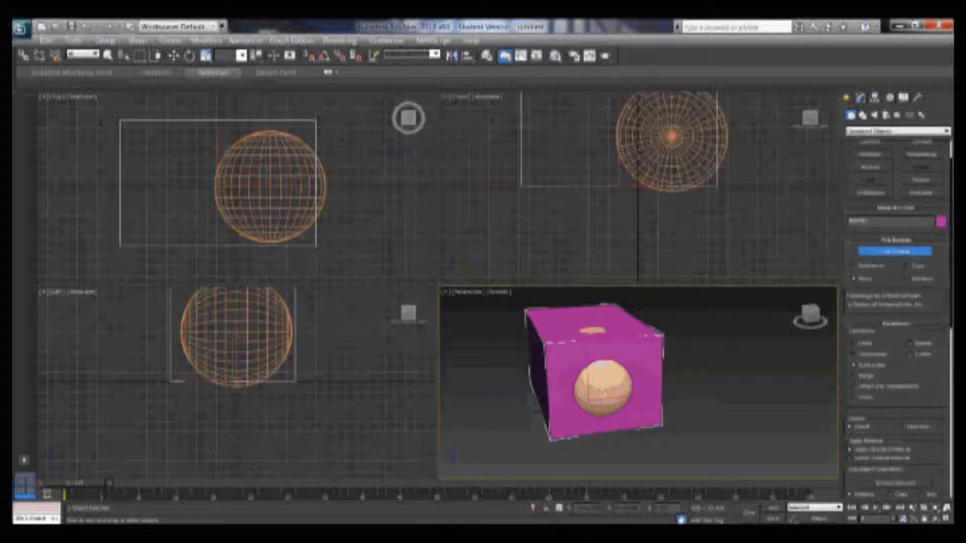
pyautogui.click(602, 393)
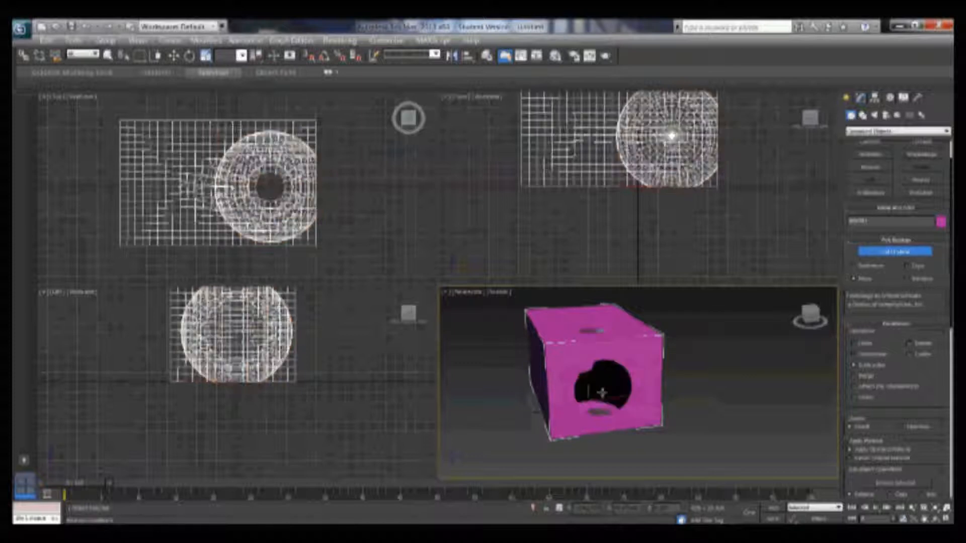
pyautogui.moveTo(540, 367); pyautogui.dragTo(650, 407, button='middle')
# Step: Show the polygon count in the viewport and stop picking Boolean operands
pyautogui.press('7')
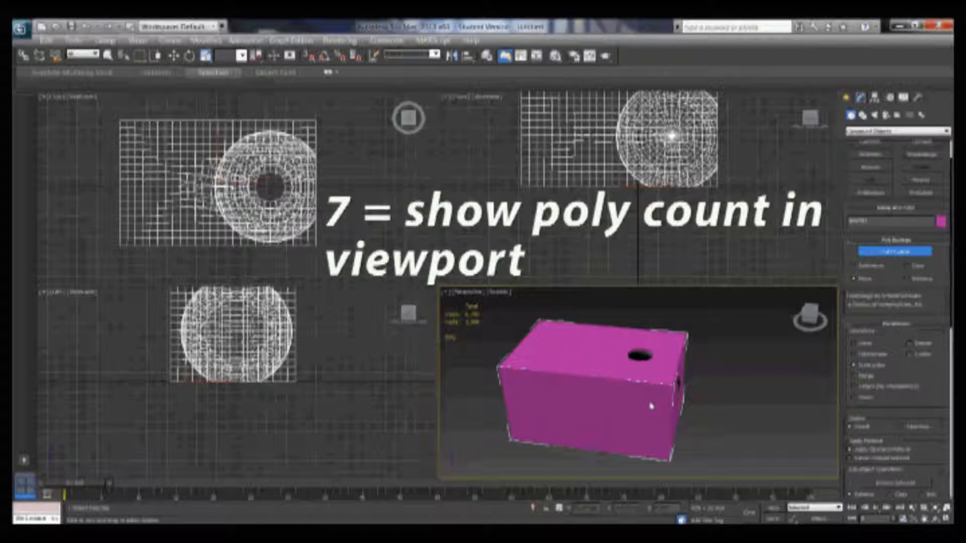
pyautogui.moveTo(659, 137); pyautogui.dragTo(669, 183, button='middle')
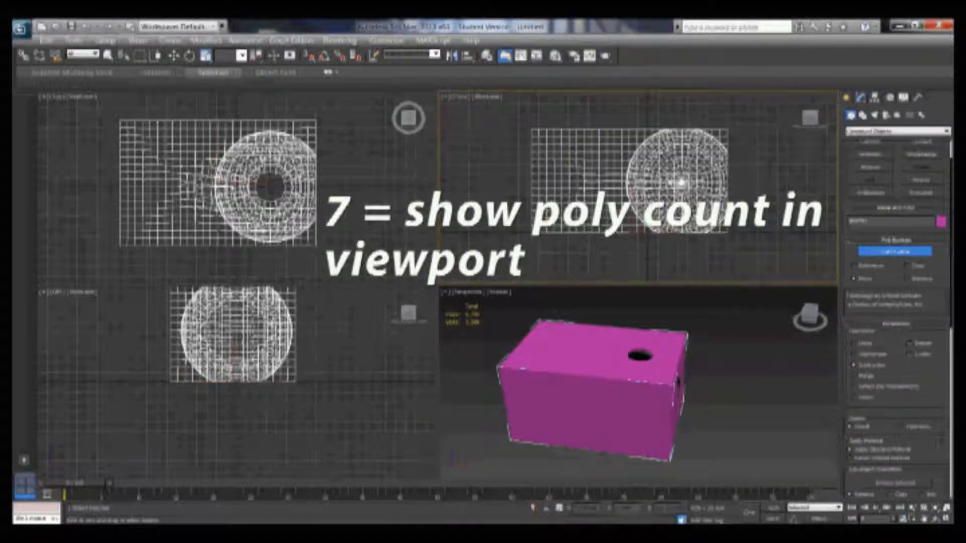
pyautogui.click(916, 255)
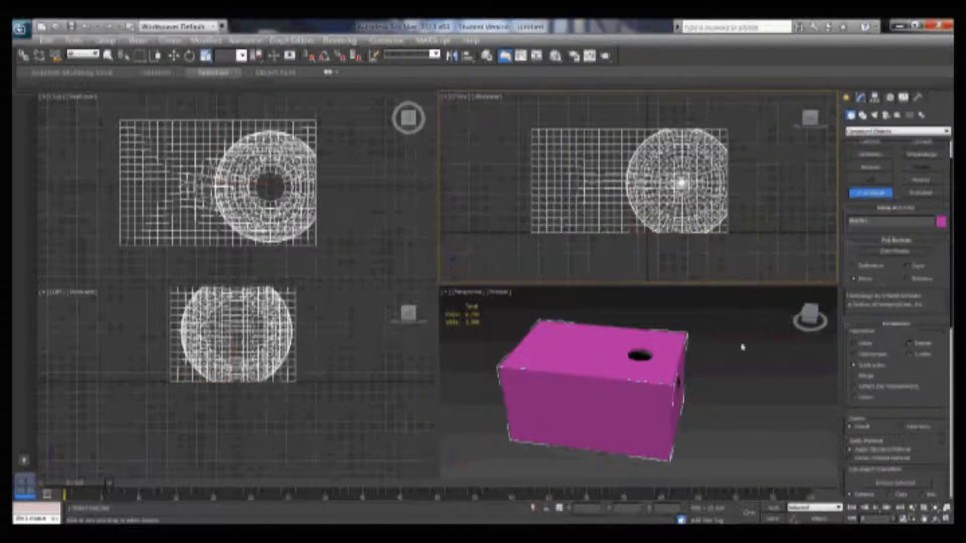
pyautogui.keyDown('alt'); pyautogui.moveTo(693, 364); pyautogui.dragTo(604, 347, button='middle'); pyautogui.keyUp('alt')
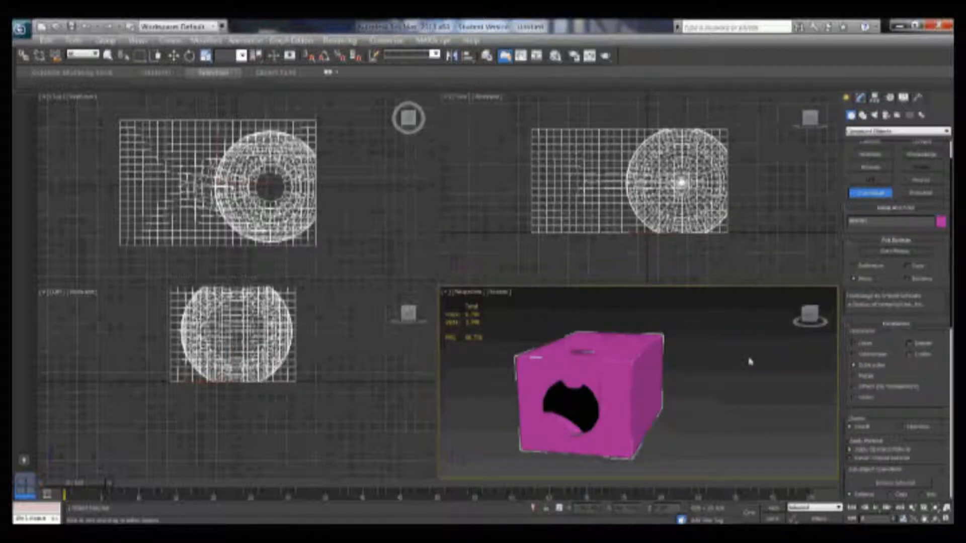